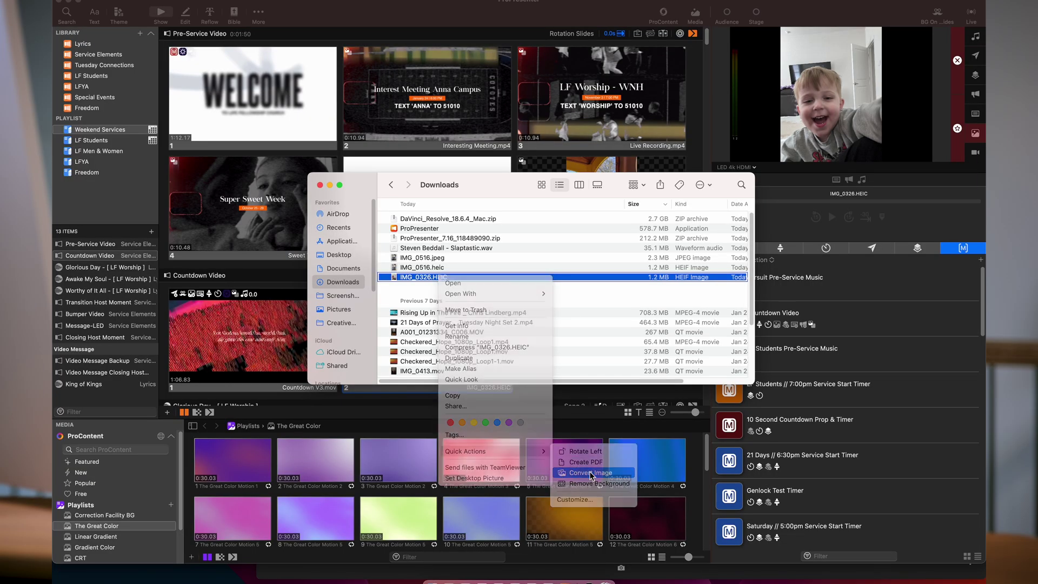
Start converting IMG_0326.HEIC to JPEG at actual size, keeping its metadata.
left_click(590, 473)
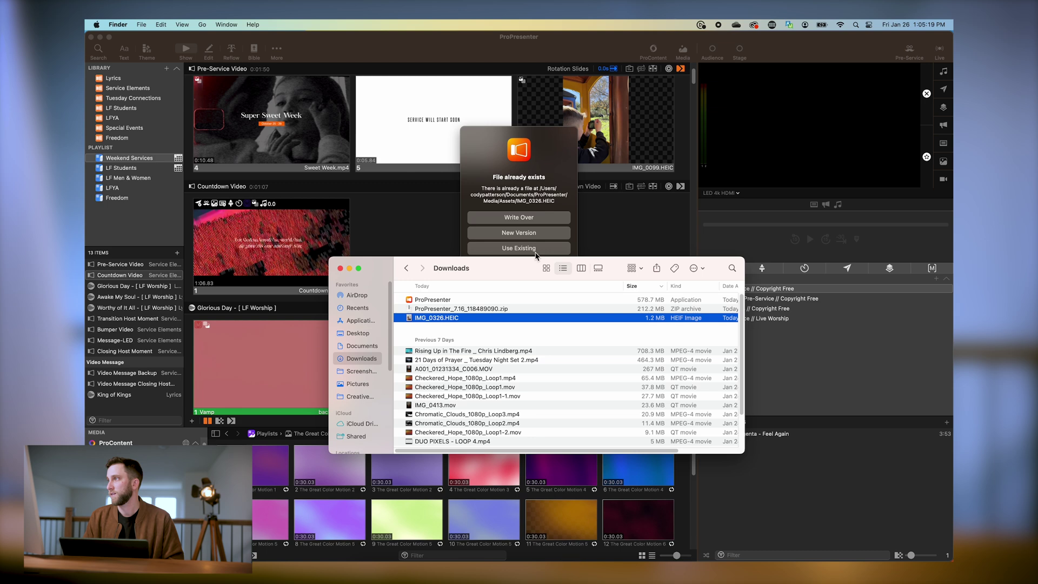
Add IMG_0326.HEIC as slide 2 of Countdown Video using the existing copy, and send it live.
left_click(535, 249)
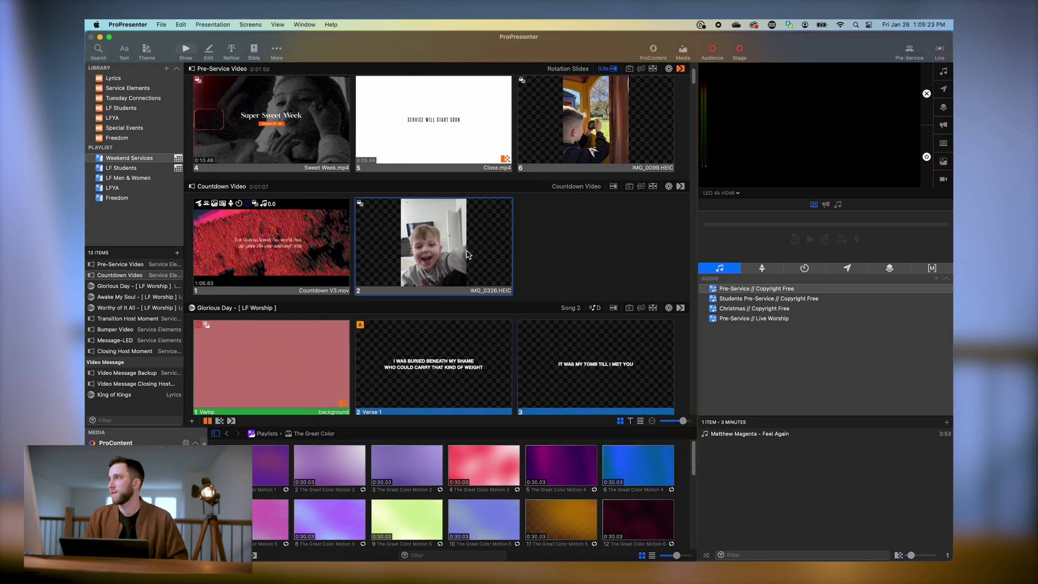
left_click(497, 231)
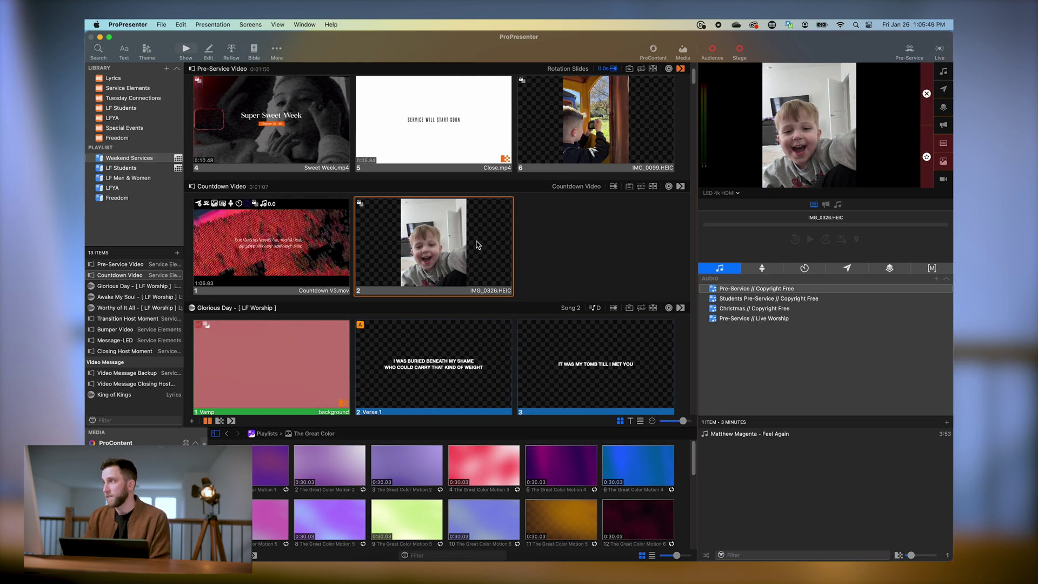
right_click(476, 242)
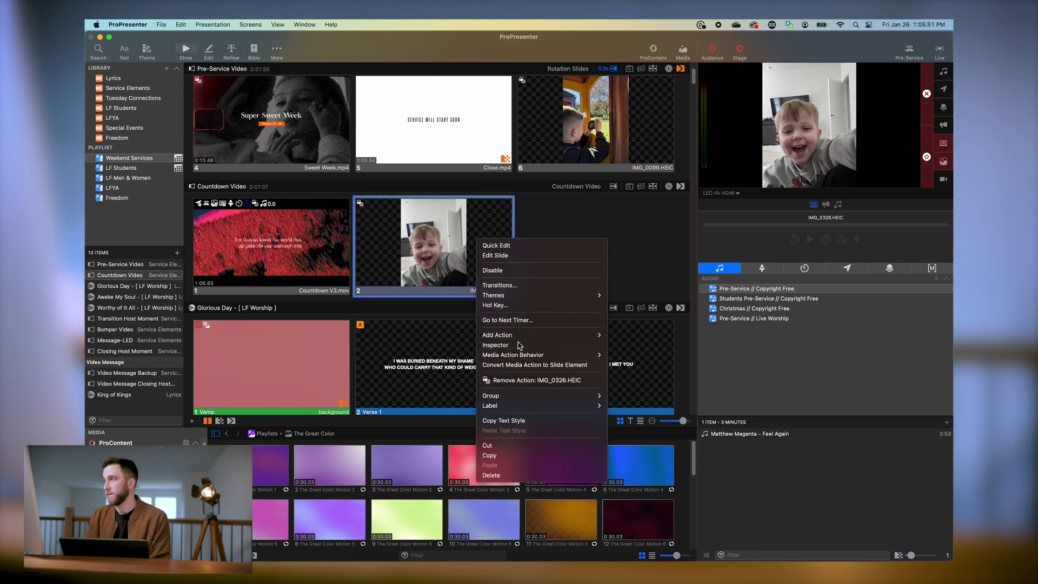
Set the IMG_0326.HEIC slide's scaling mode to Scale + Blur in its Inspector.
left_click(495, 345)
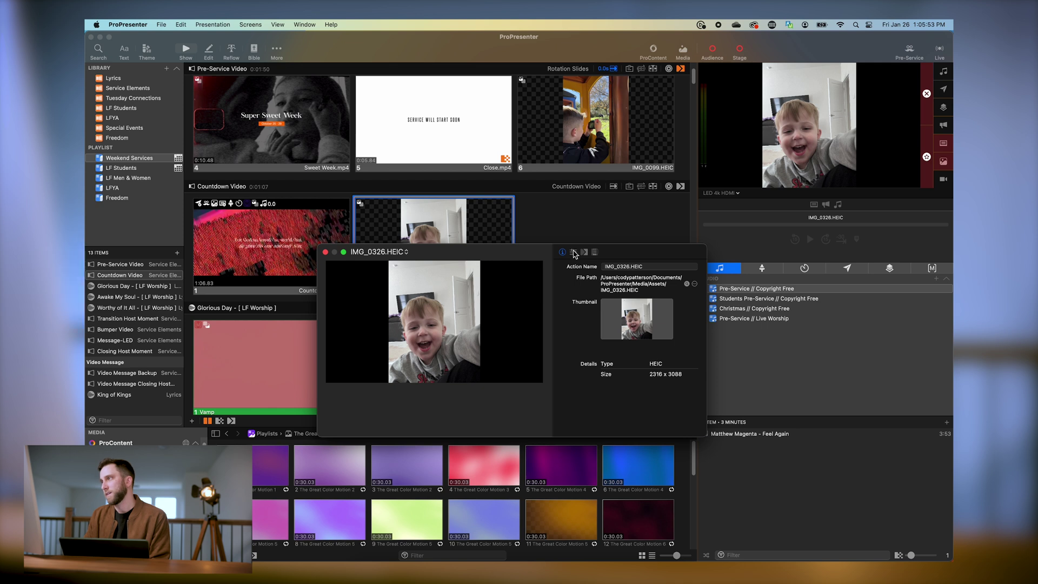
left_click(573, 253)
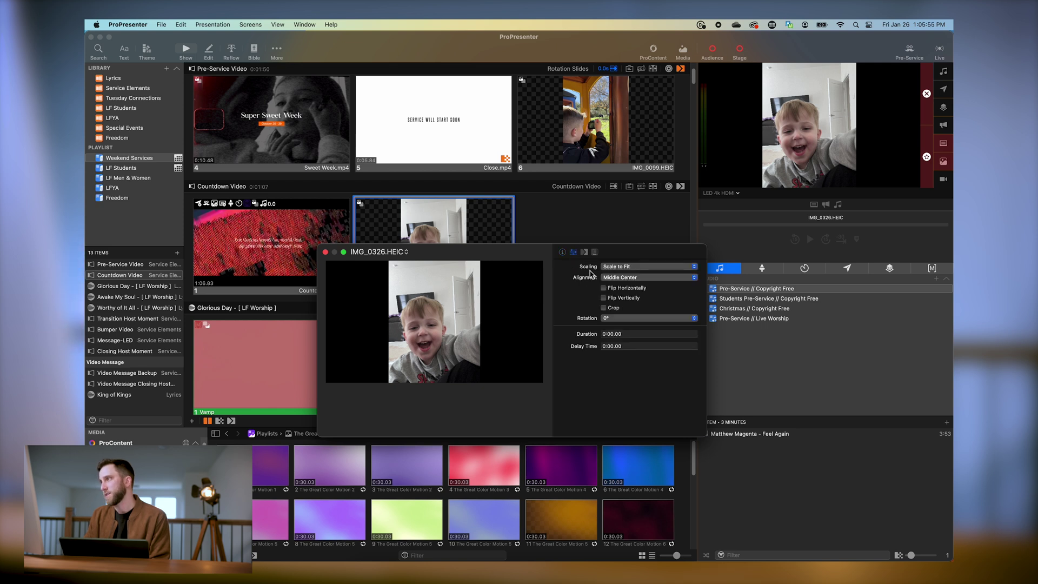
left_click(620, 268)
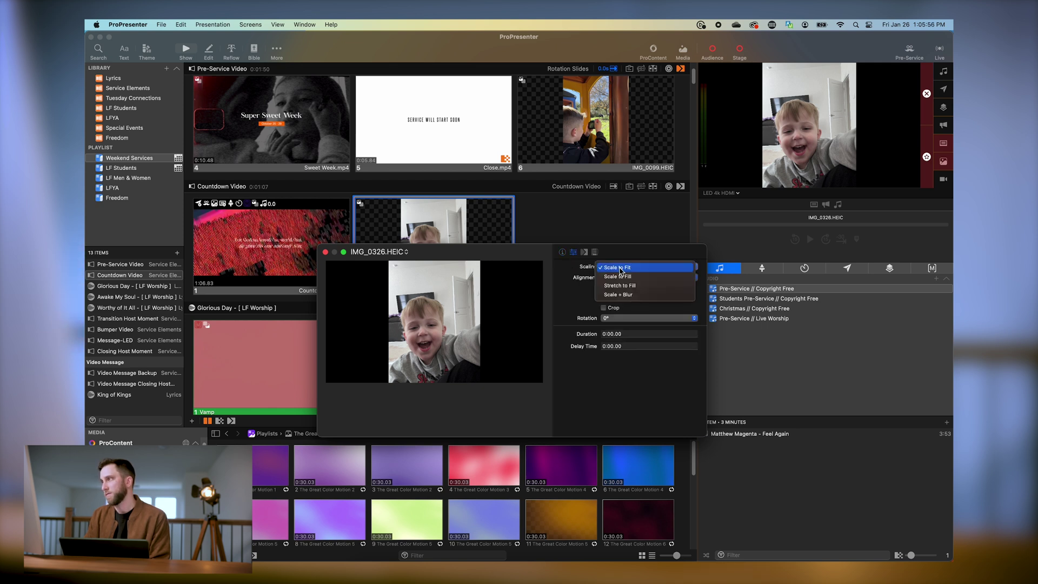
left_click(624, 295)
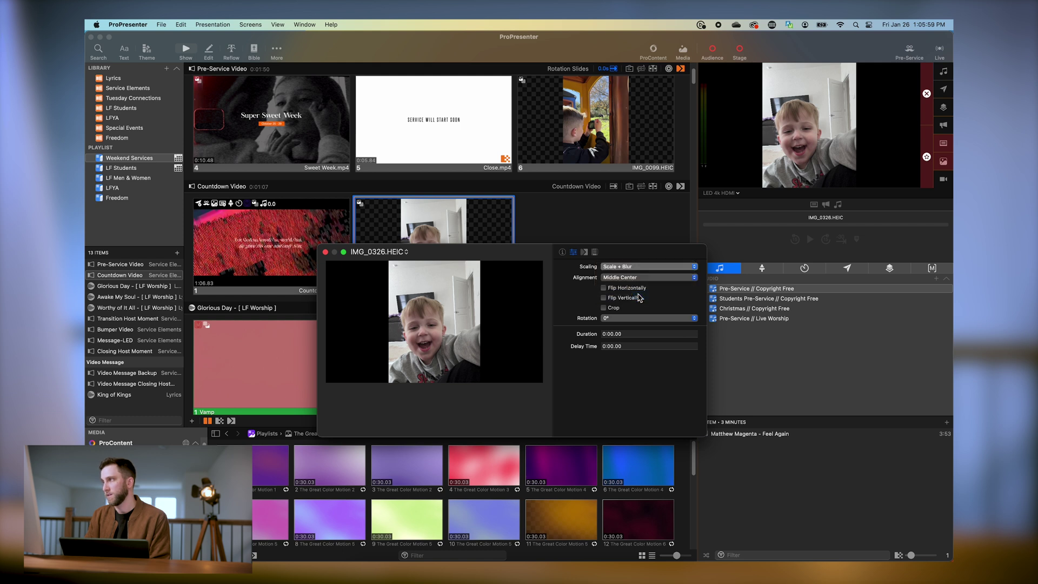
left_click(325, 251)
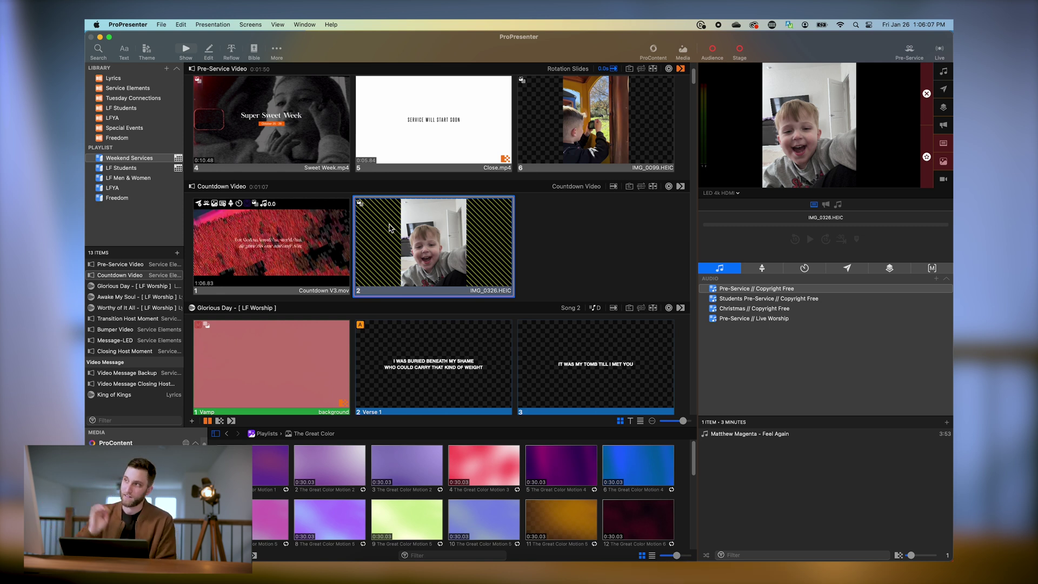
Send the photo slide live and reconfirm Scale + Blur scaling in its Inspector.
left_click(487, 242)
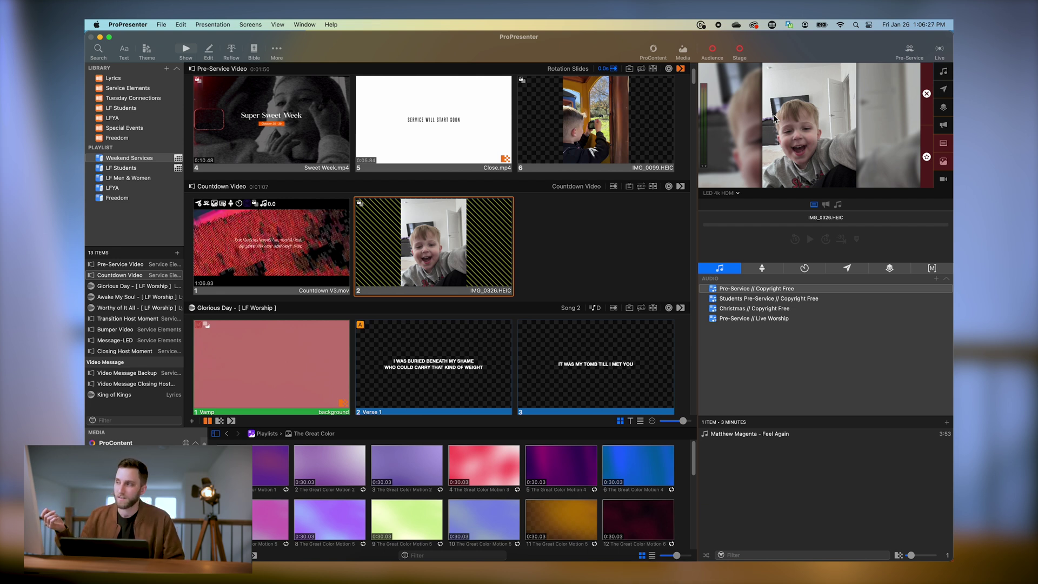
right_click(499, 236)
left_click(523, 339)
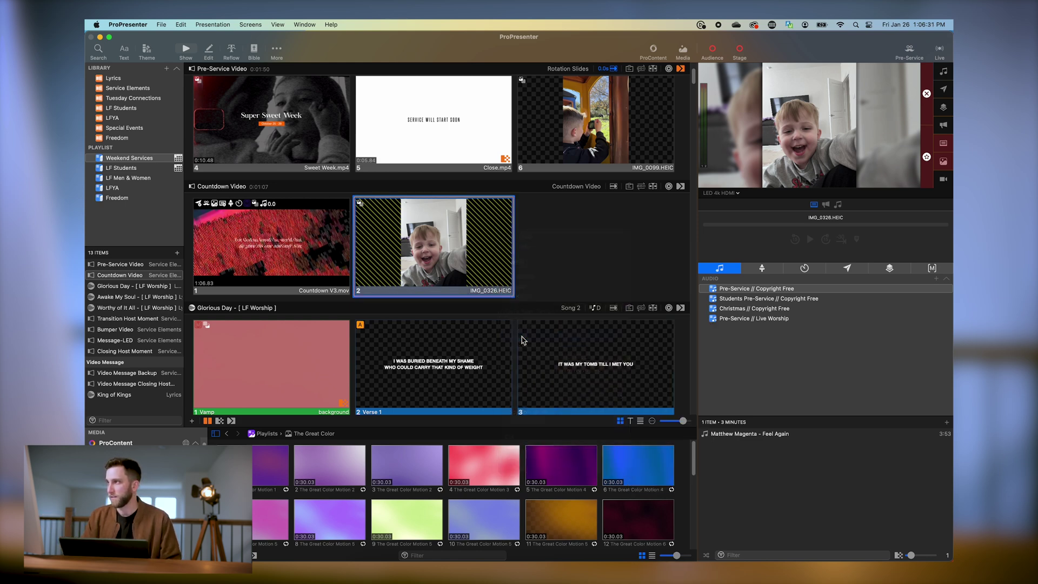
left_click(605, 267)
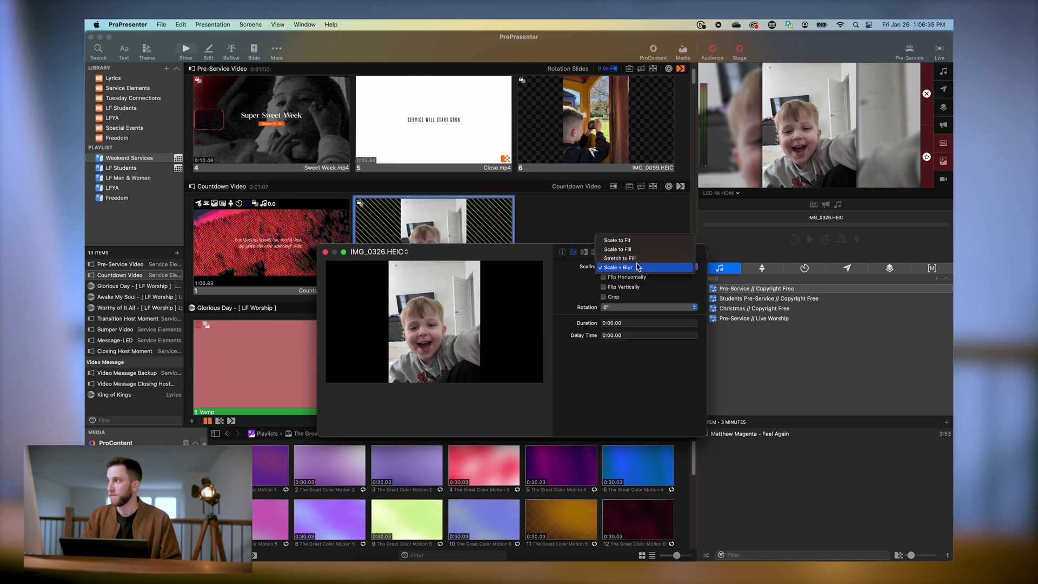
left_click(638, 267)
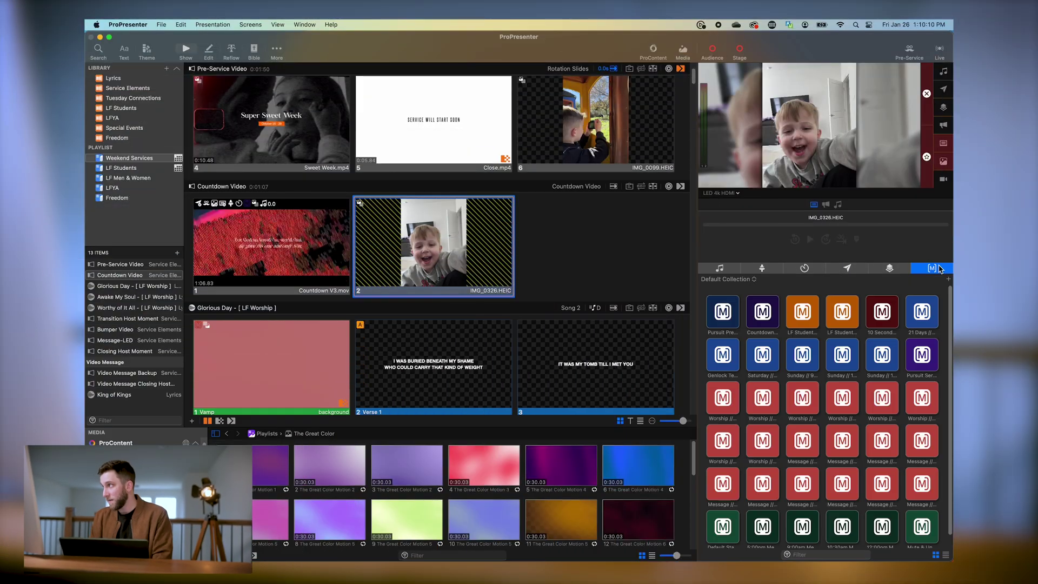
Switch the Default Collection macros from tile view to a named list view.
scroll(805, 371, "down", 2)
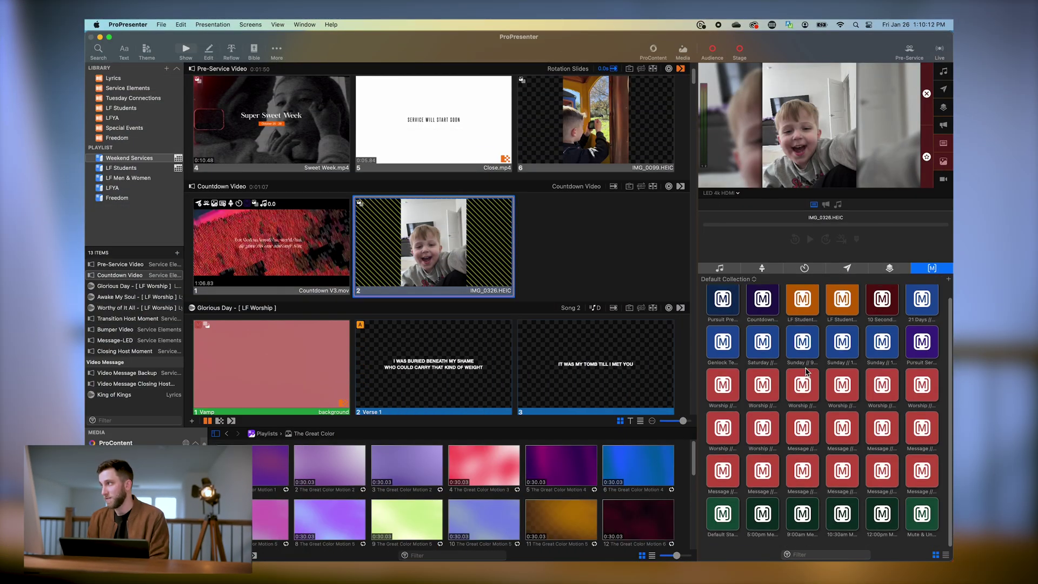
scroll(805, 372, "up", 2)
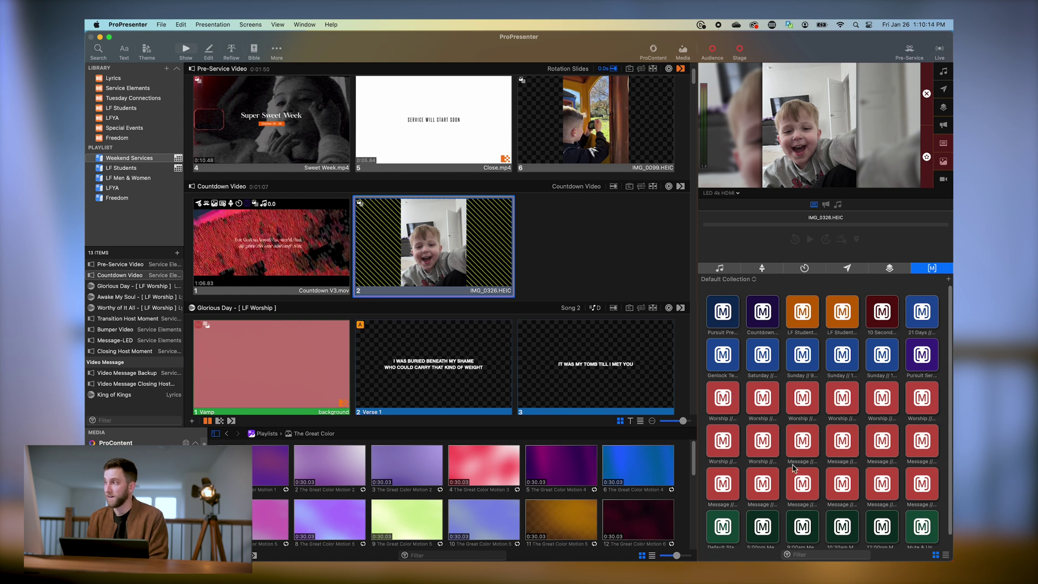
scroll(854, 474, "down", 1)
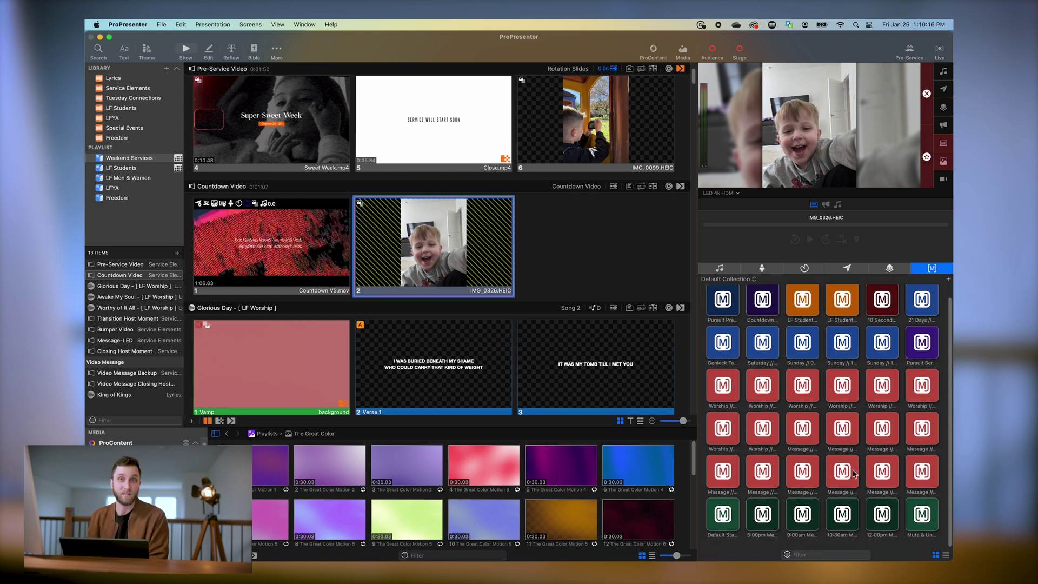
scroll(843, 432, "up", 1)
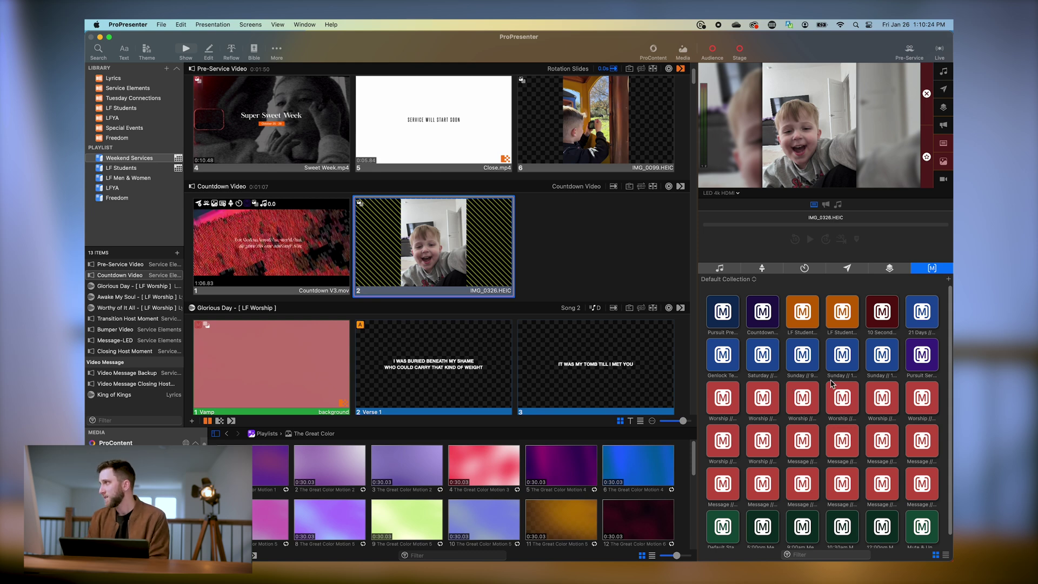
left_click(946, 556)
scroll(872, 423, "down", 10)
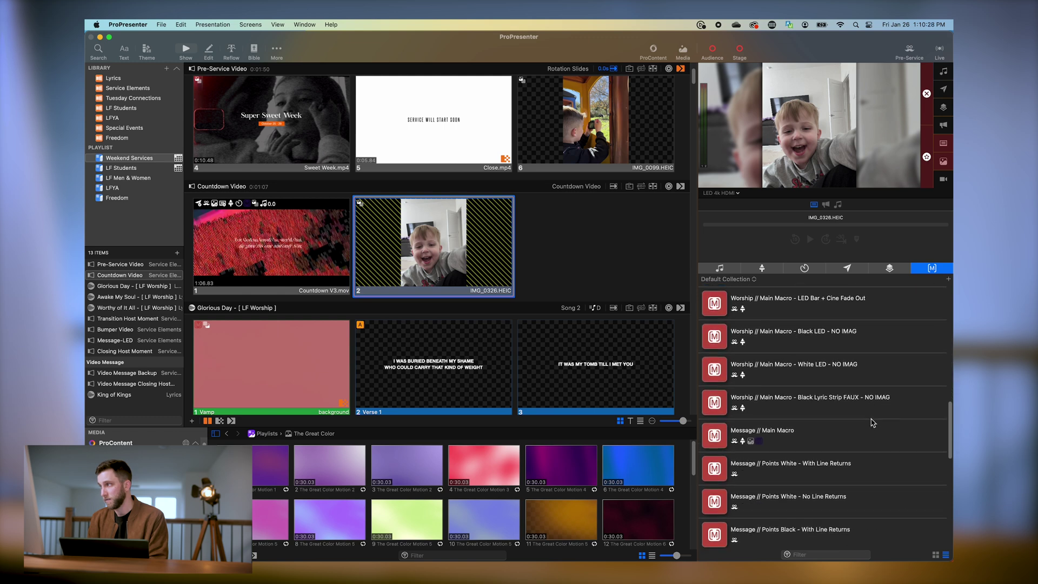
scroll(872, 422, "up", 10)
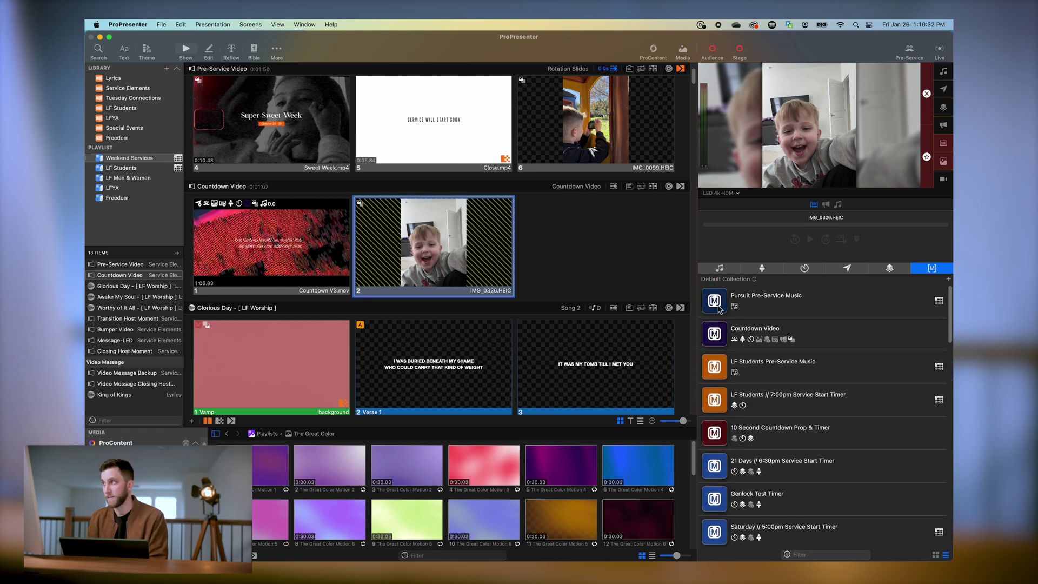
left_click(938, 555)
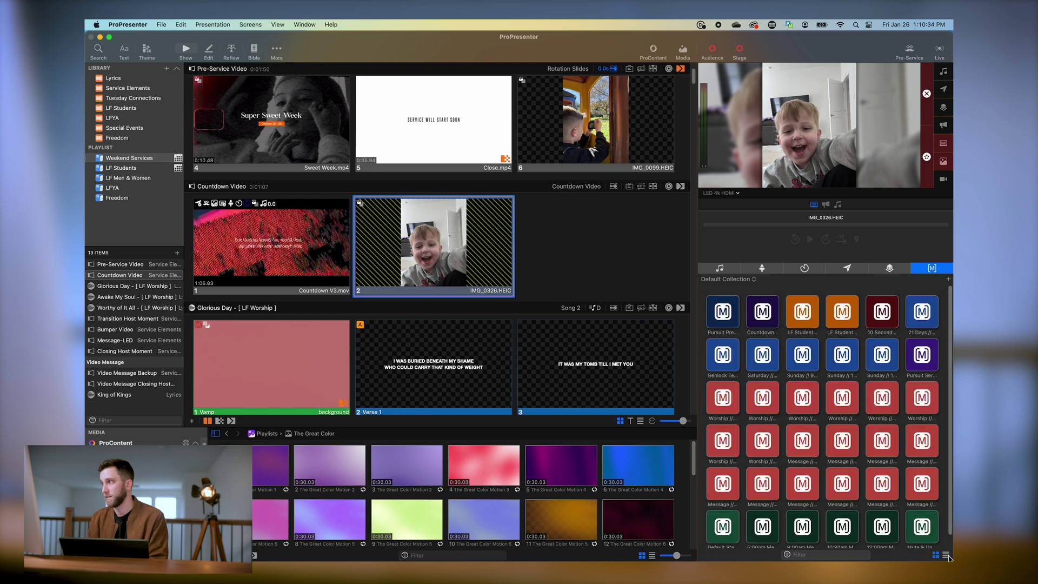
left_click(946, 555)
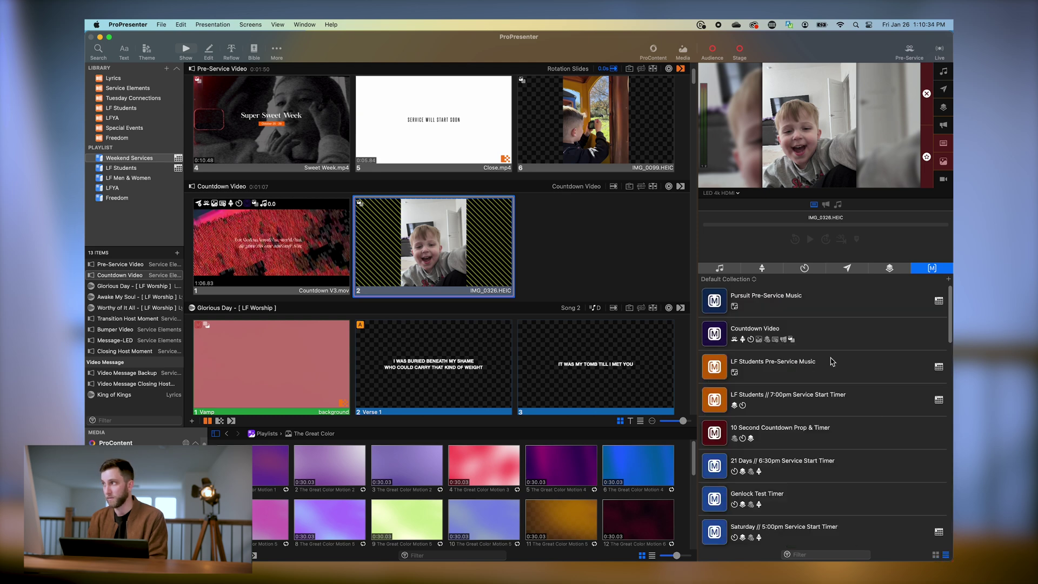
right_click(718, 304)
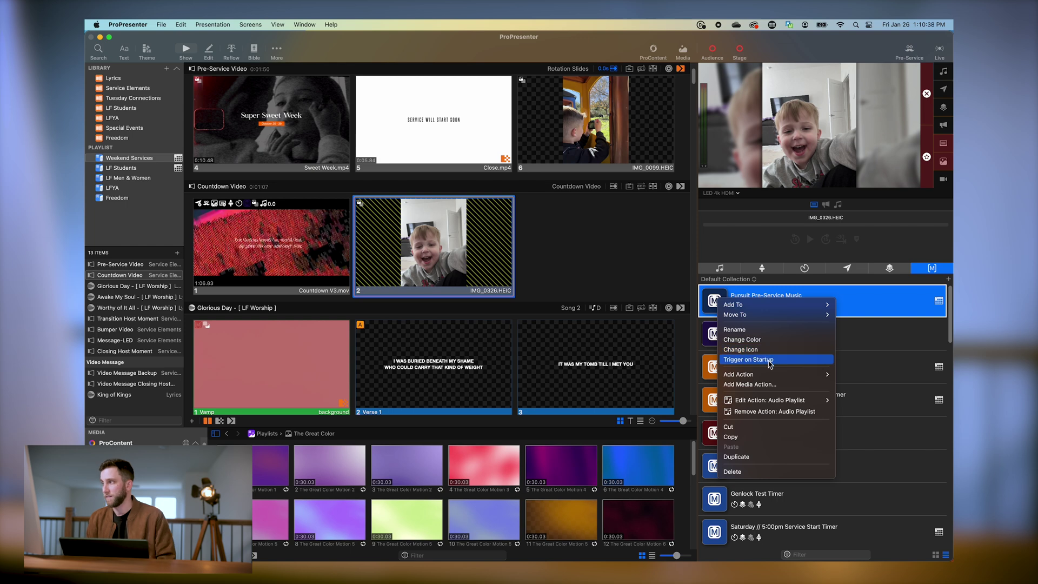
mouse_move(773, 377)
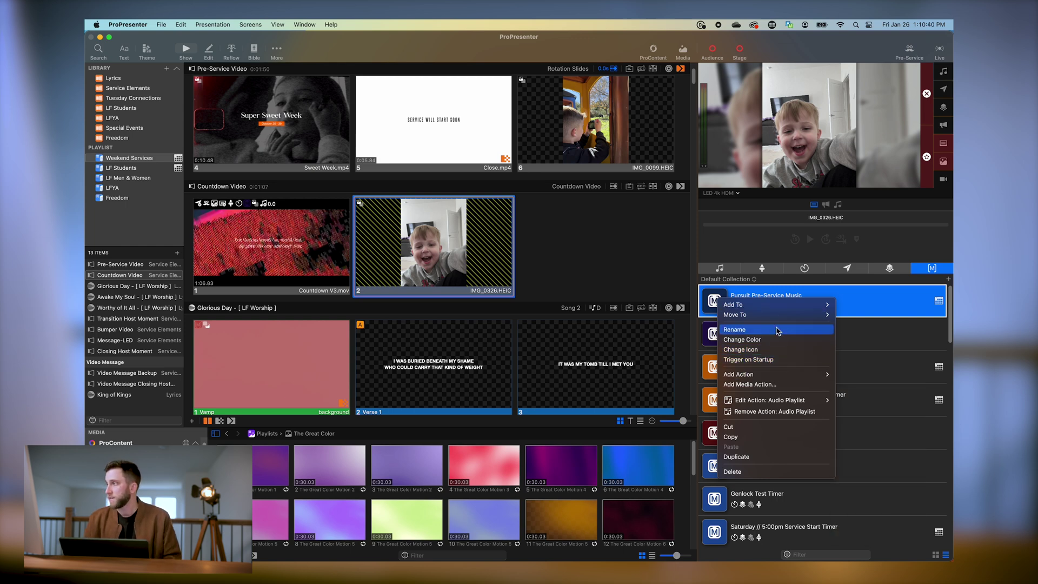
left_click(776, 352)
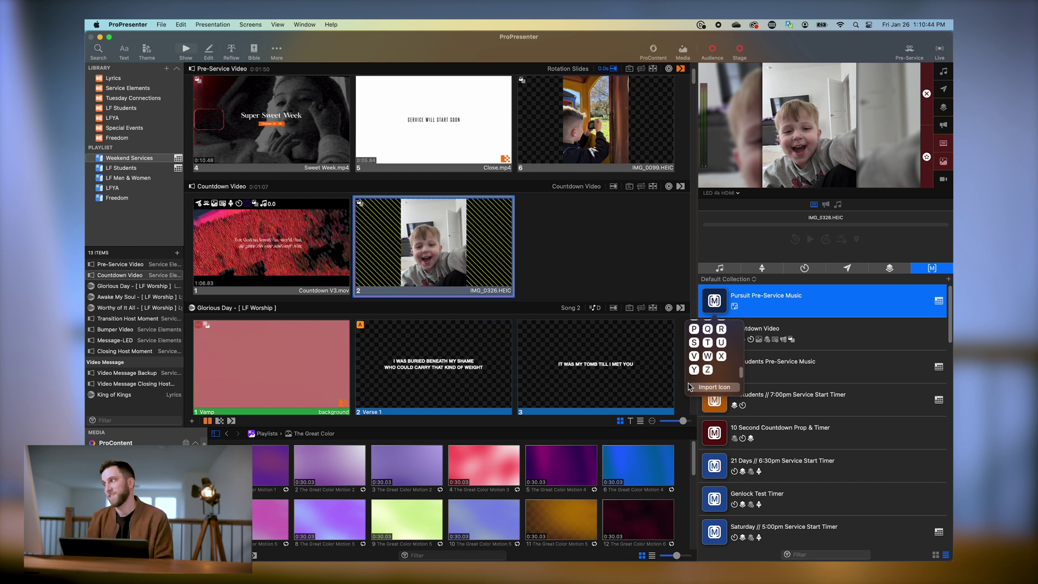
scroll(721, 355, "up", 10)
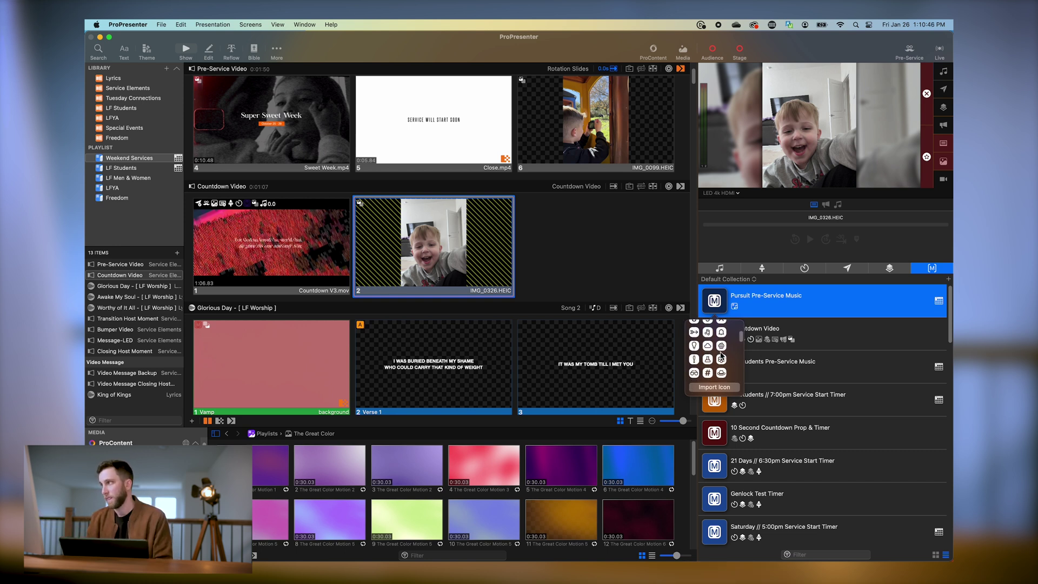
scroll(721, 355, "down", 8)
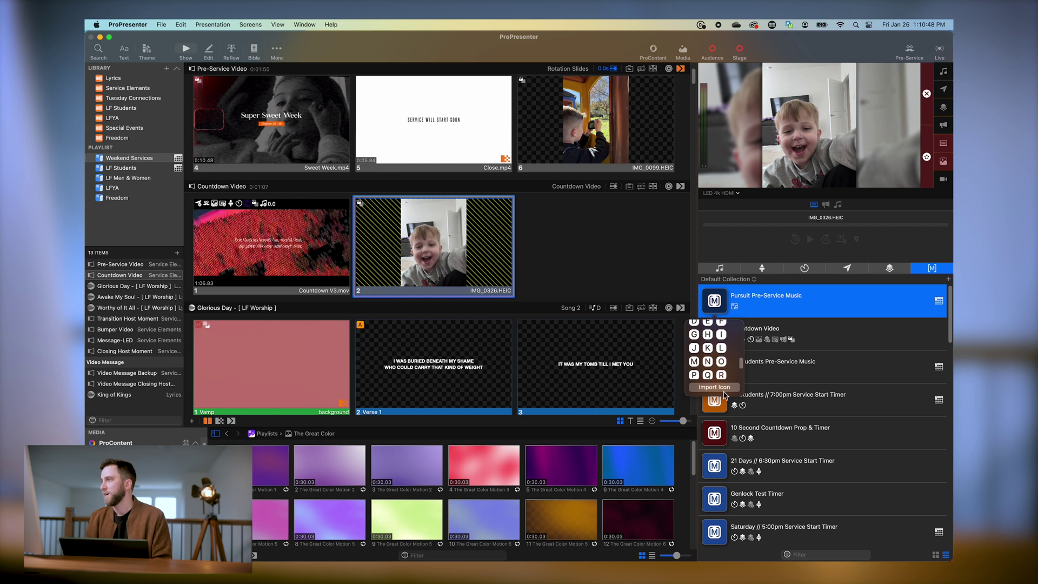
scroll(723, 367, "down", 4)
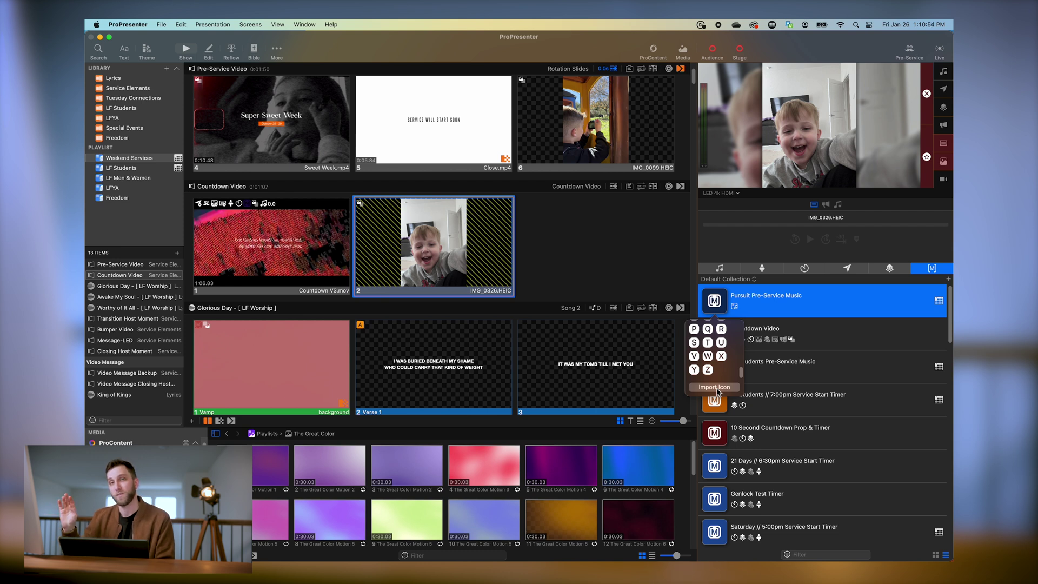
left_click(762, 245)
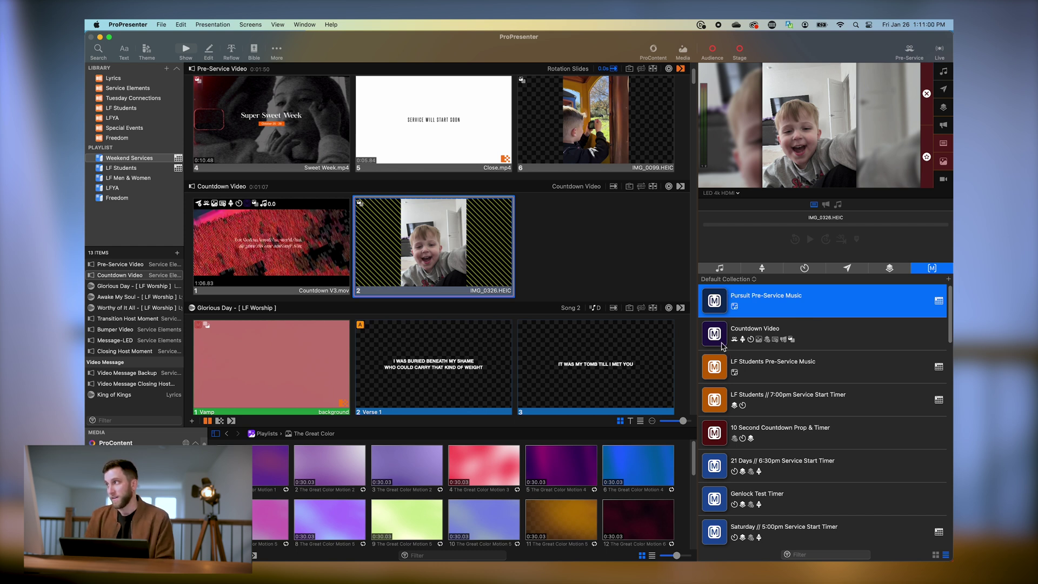
left_click(751, 280)
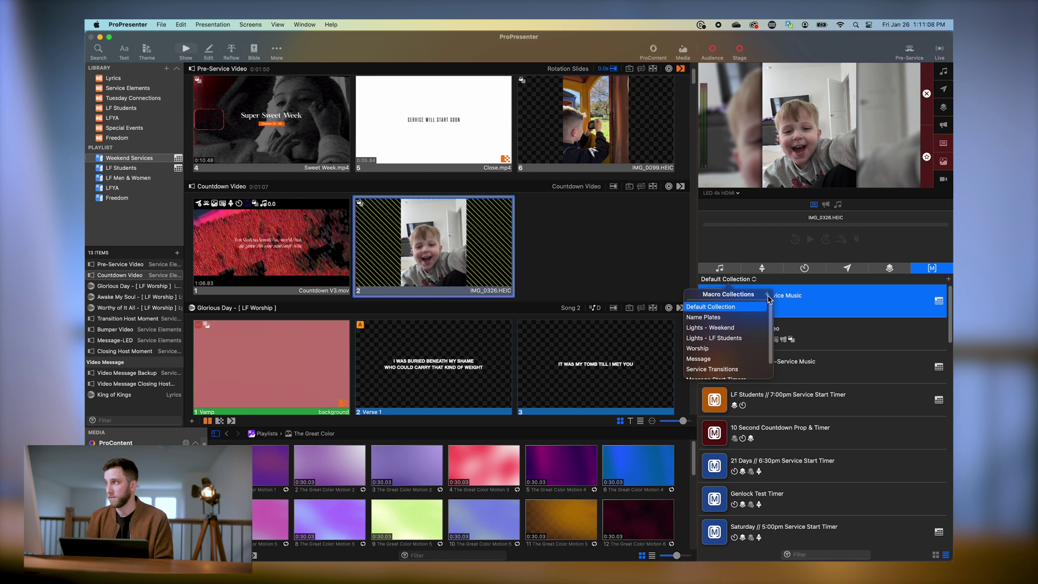
Create a new macro collection named 'Timers'.
scroll(743, 335, "down", 2)
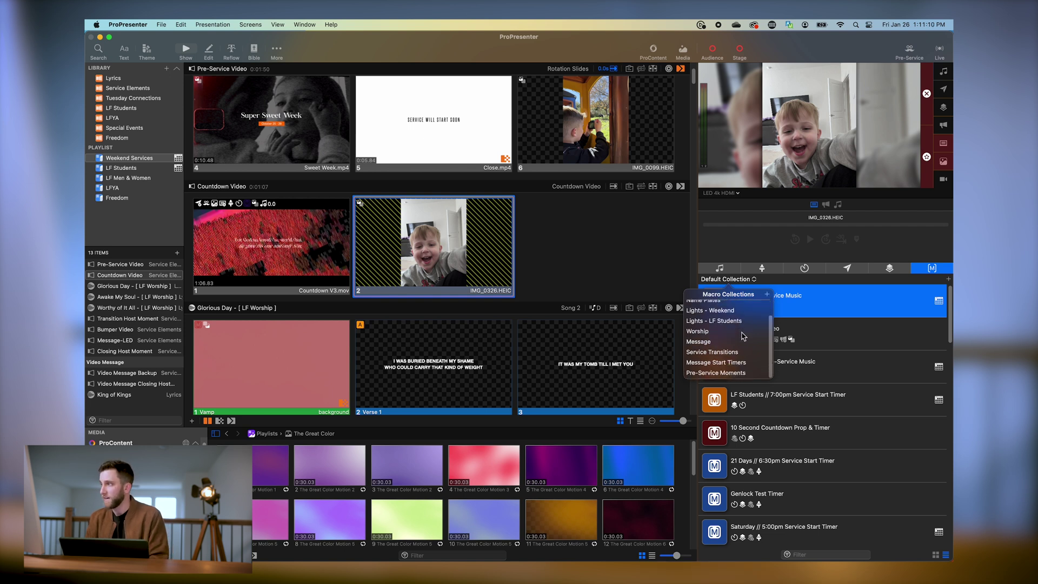
scroll(743, 335, "up", 1)
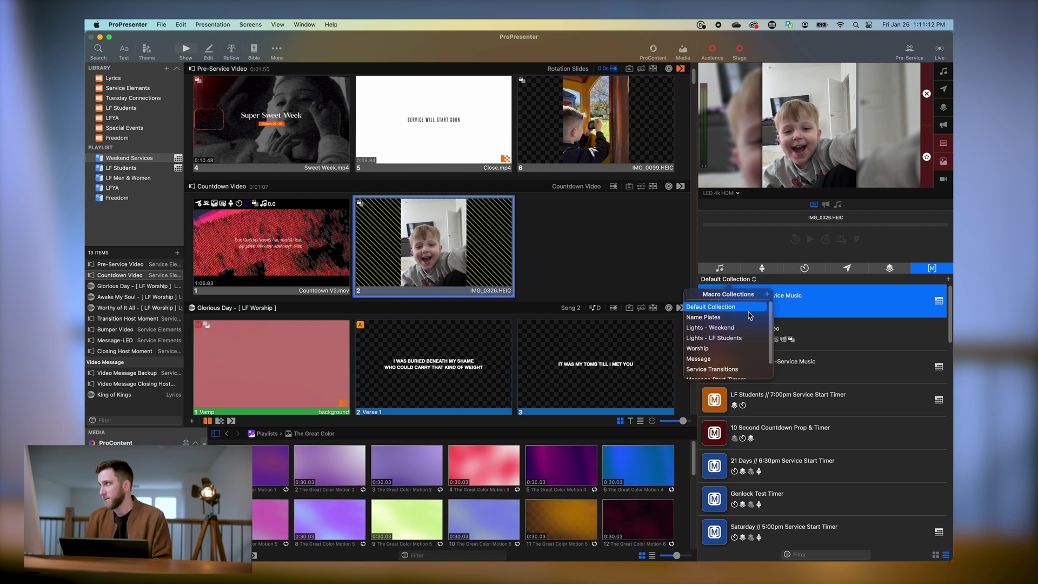
left_click(767, 295)
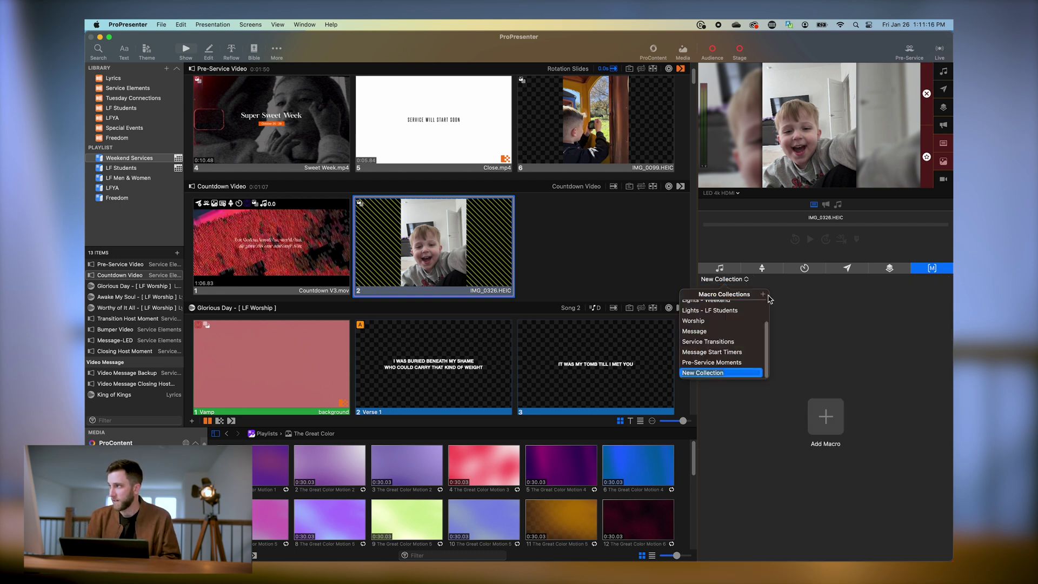
type("Timer")
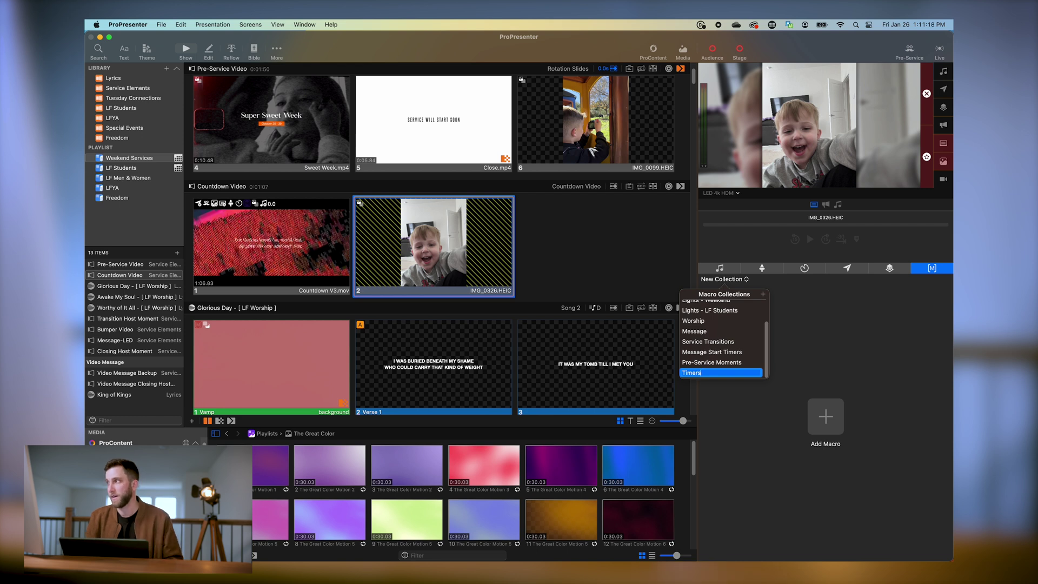
type("s")
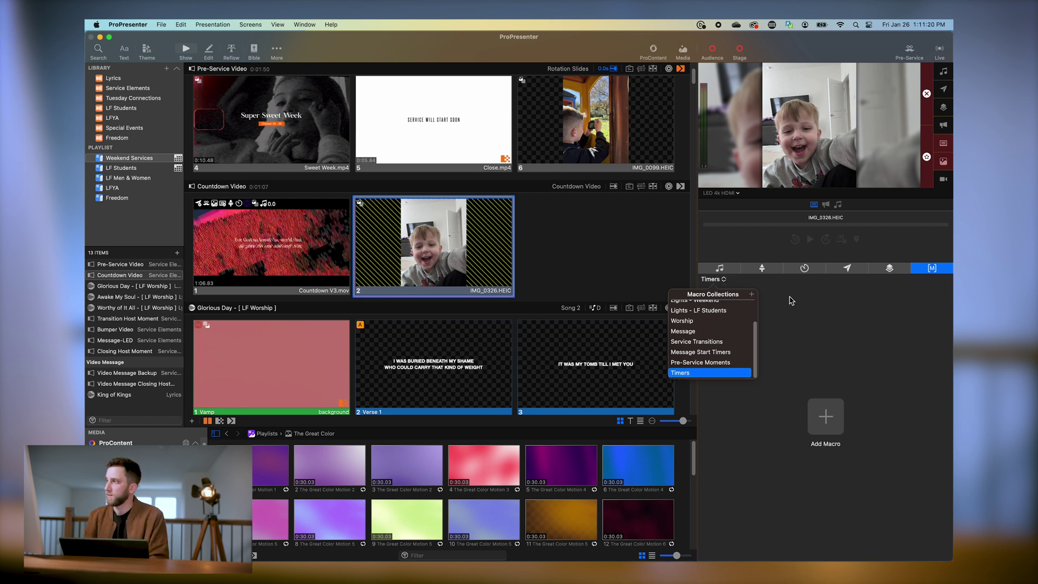
left_click(805, 331)
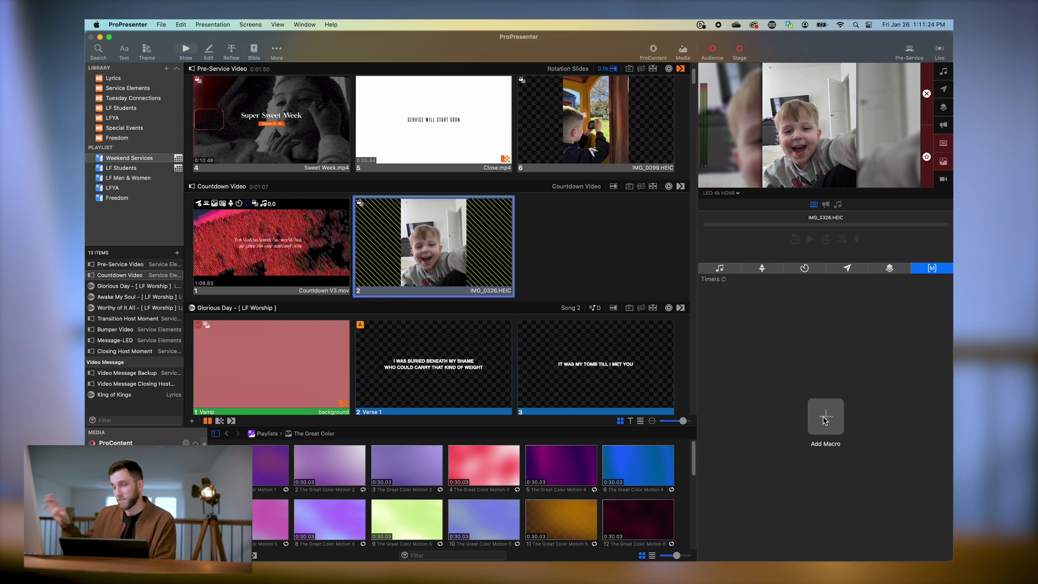
left_click(719, 279)
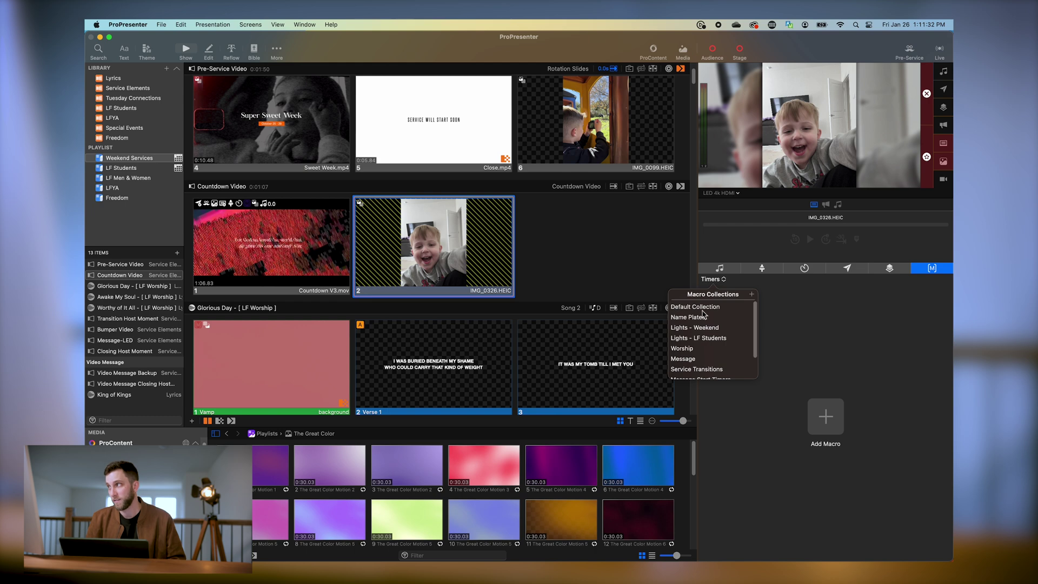
Return to Default Collection and select its four Message Timer macros for moving.
left_click(717, 309)
scroll(756, 440, "down", 3)
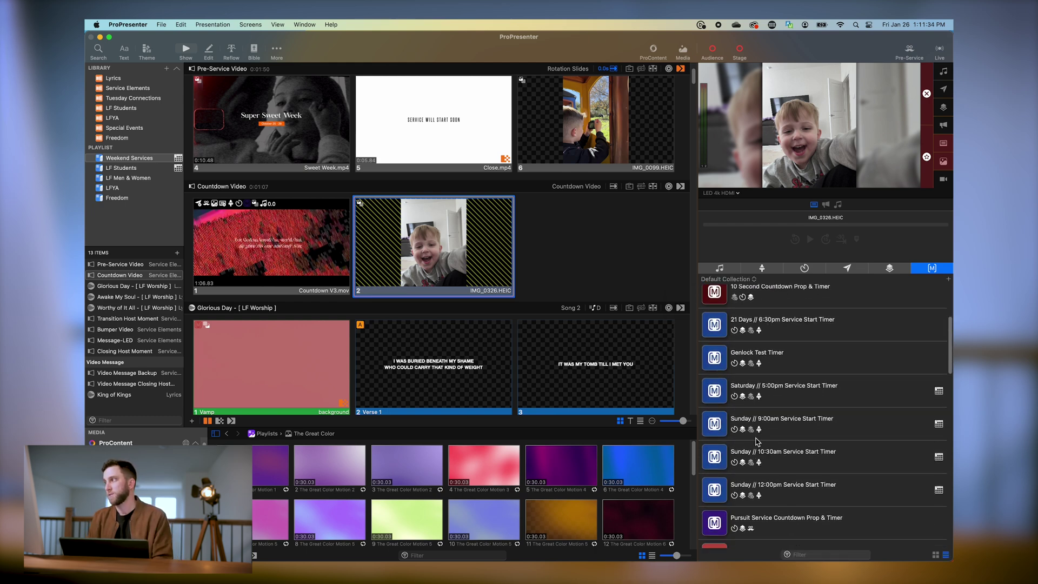
scroll(757, 441, "down", 8)
scroll(756, 441, "down", 5)
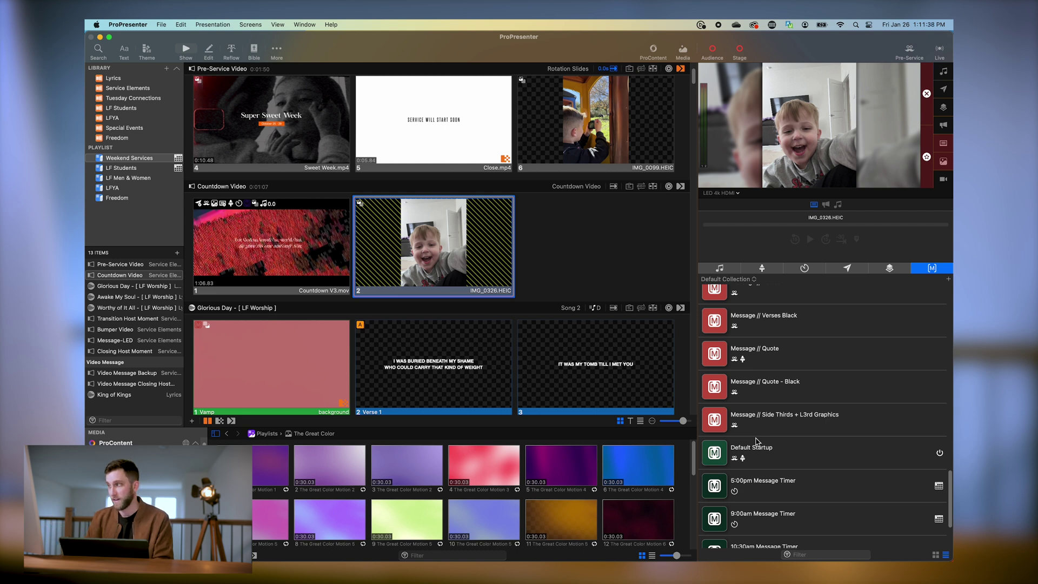
scroll(755, 440, "down", 3)
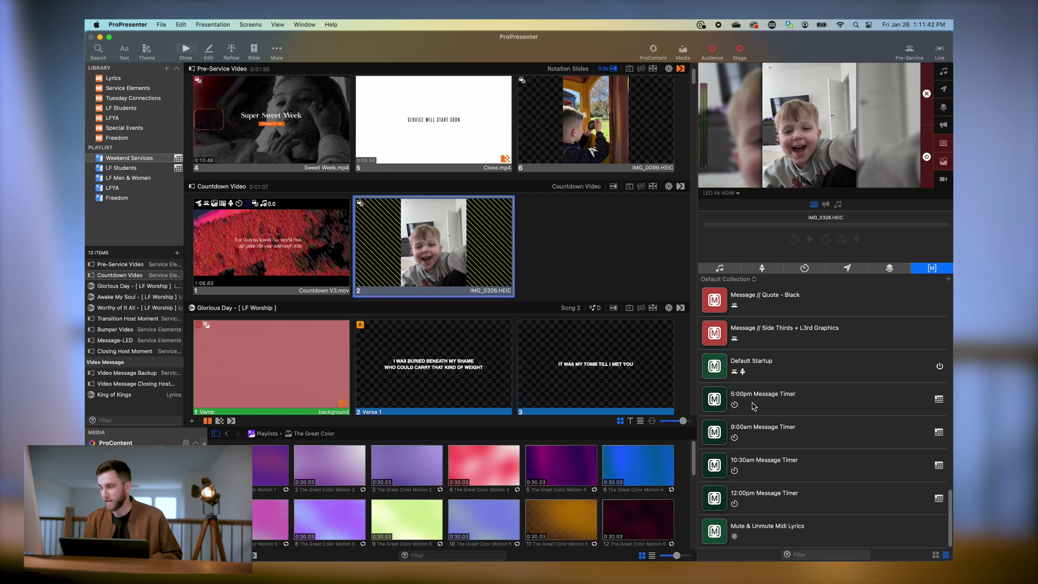
left_click_drag(776, 403, 778, 498)
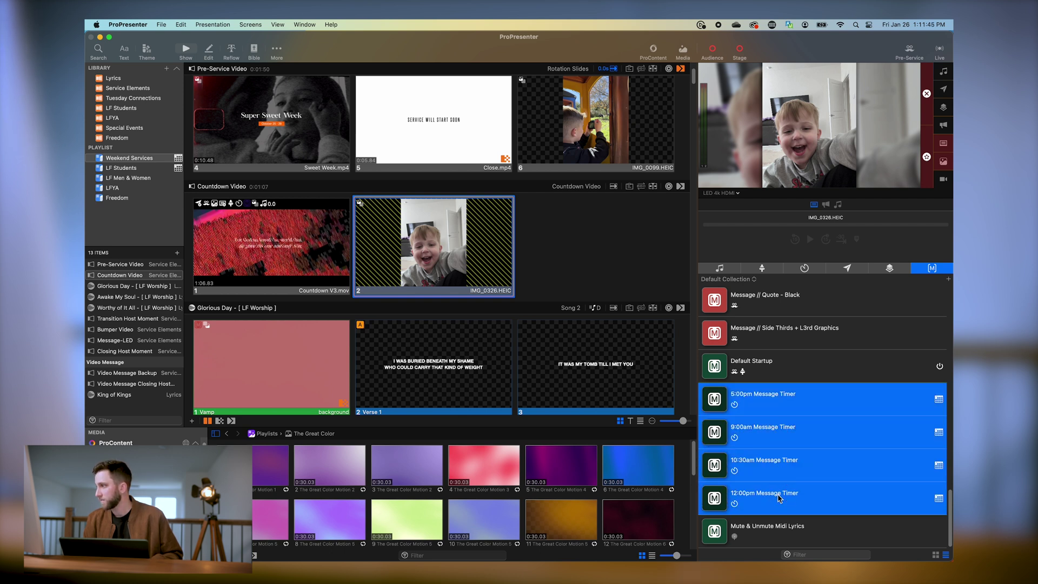
right_click(809, 472)
mouse_move(844, 449)
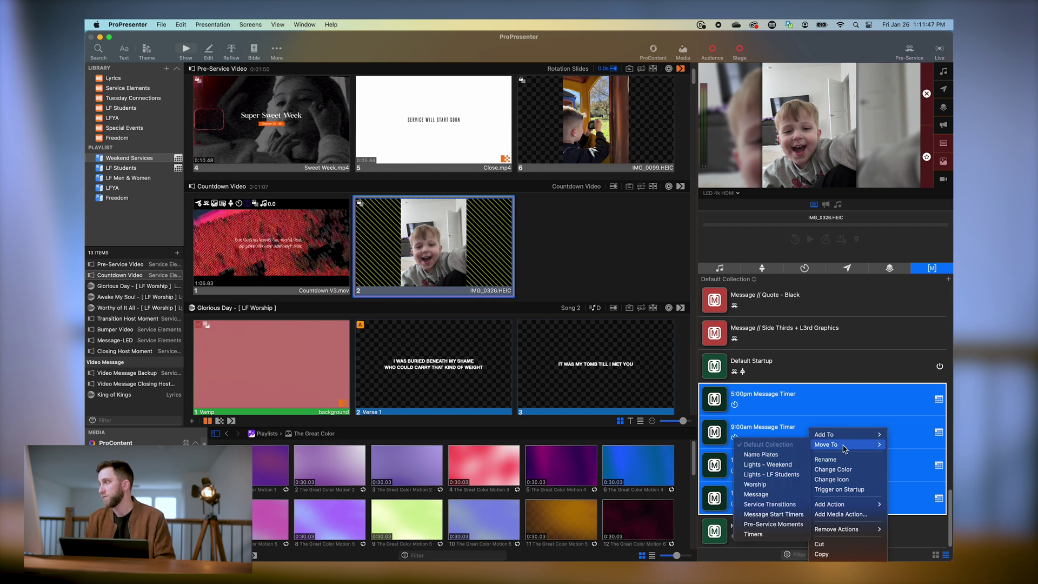
left_click(755, 534)
scroll(821, 436, "up", 1)
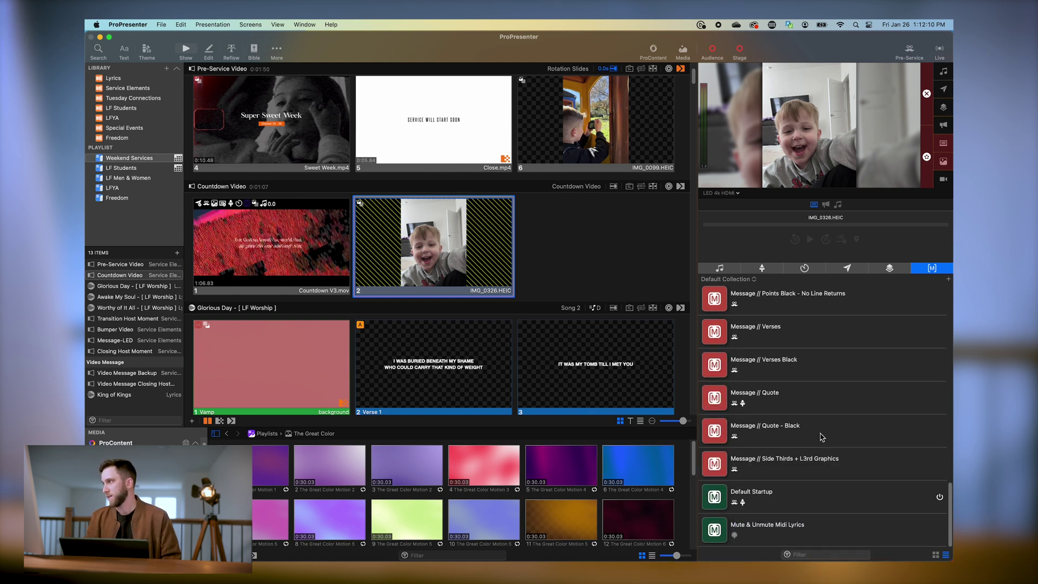
scroll(822, 436, "up", 10)
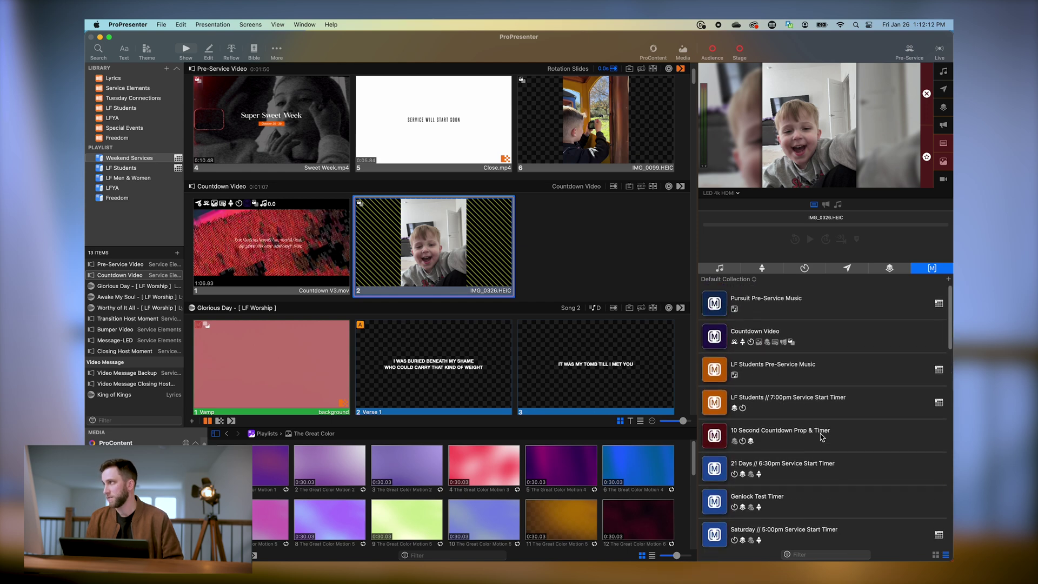
left_click(742, 279)
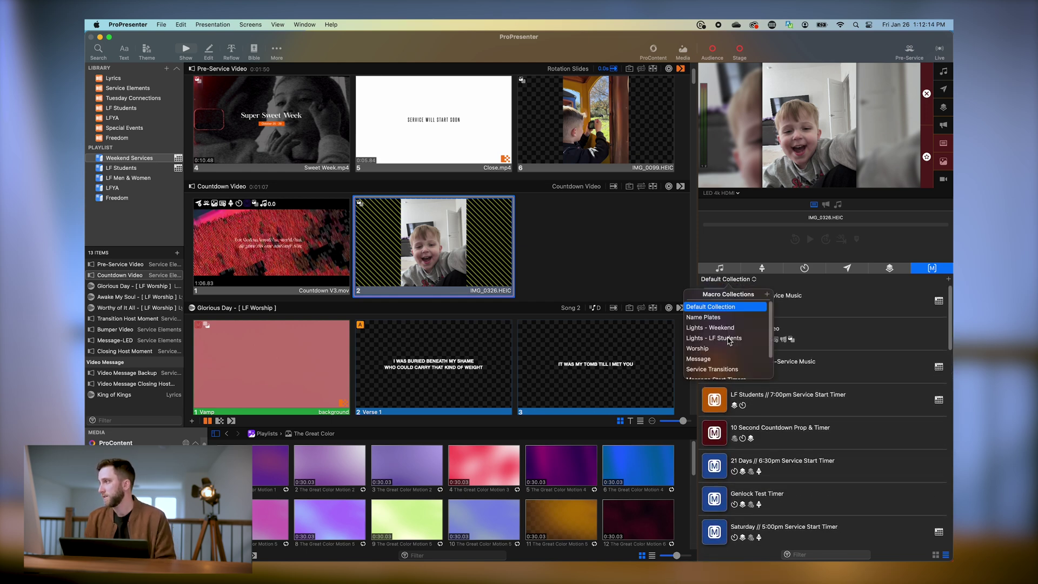
scroll(724, 346, "down", 2)
left_click(703, 373)
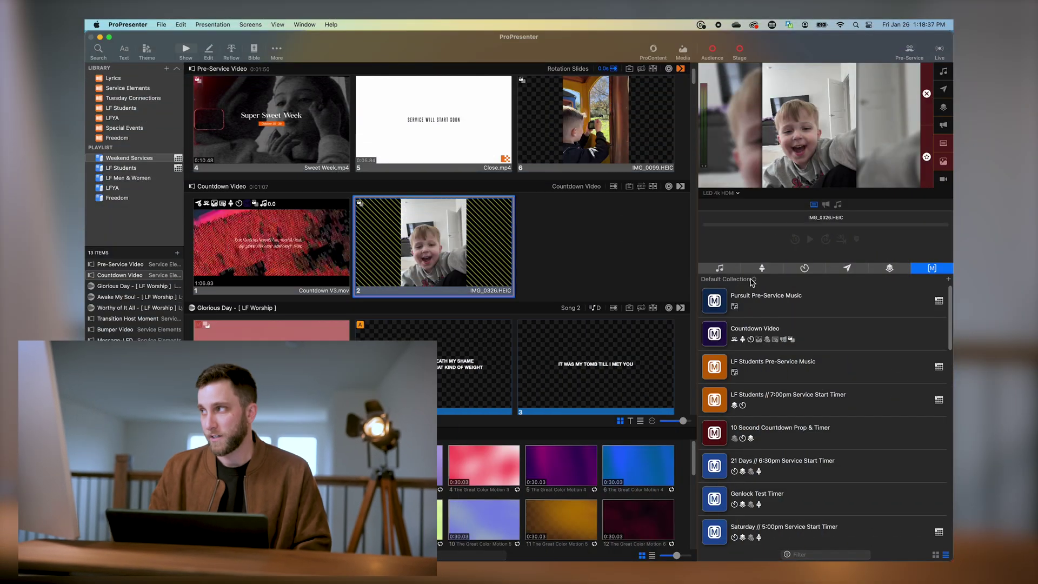
left_click(752, 280)
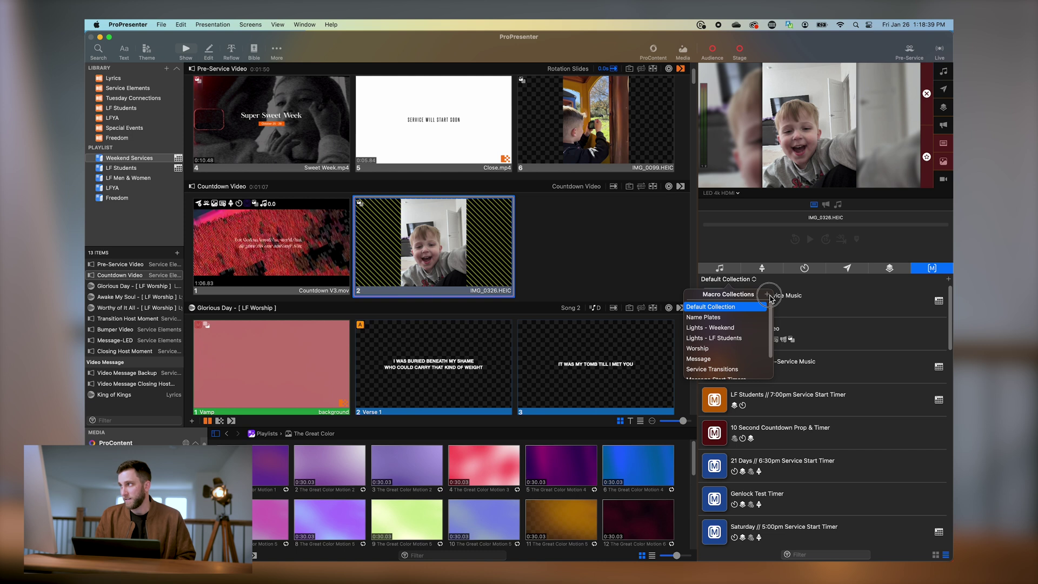
Create a 'Pinned Macros' collection, move it to the top of the list, and select it.
left_click(767, 295)
type("P")
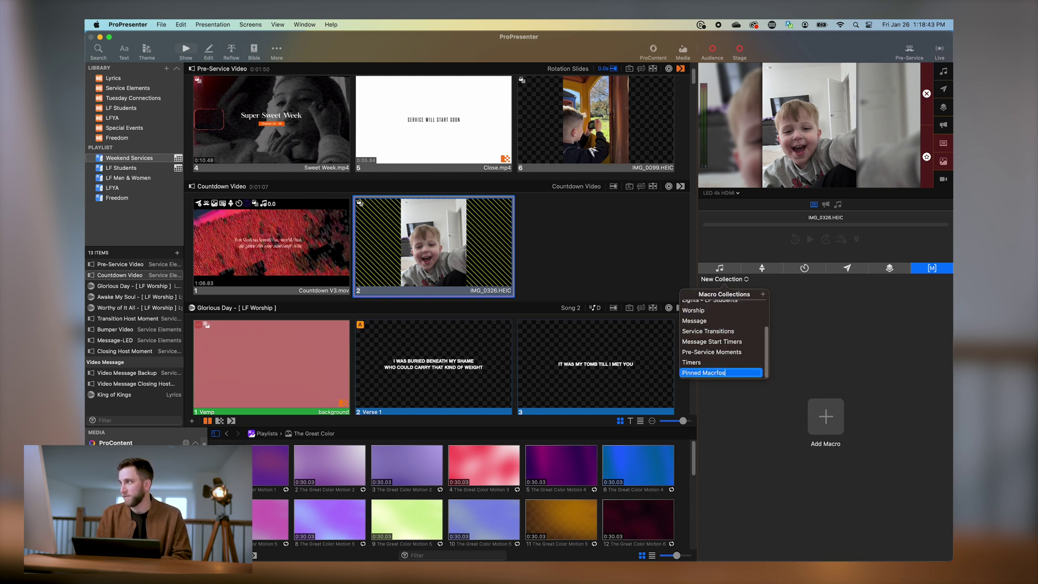
type("inned Macros")
key("Return")
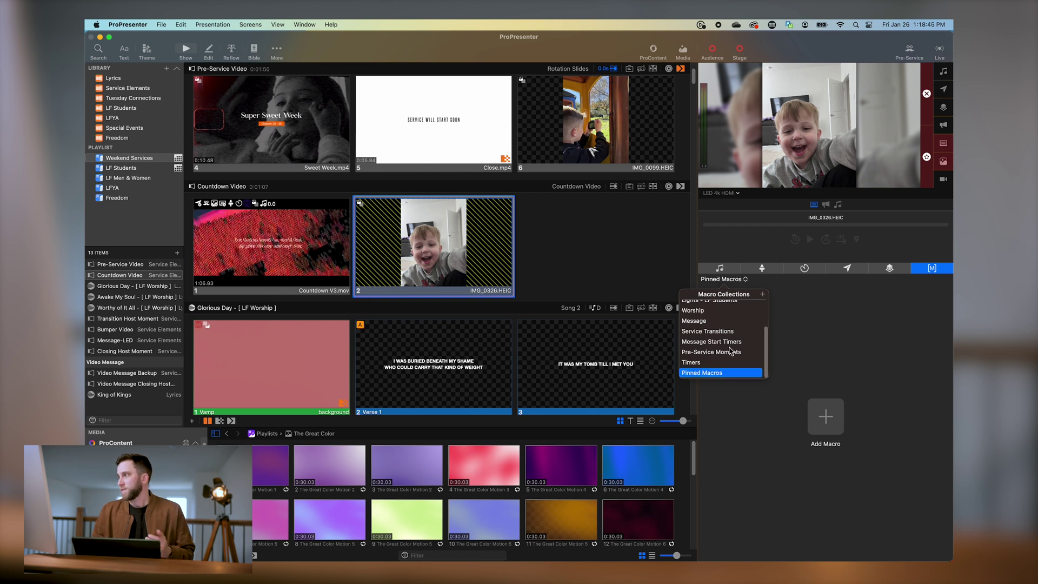
left_click_drag(718, 376, 719, 308)
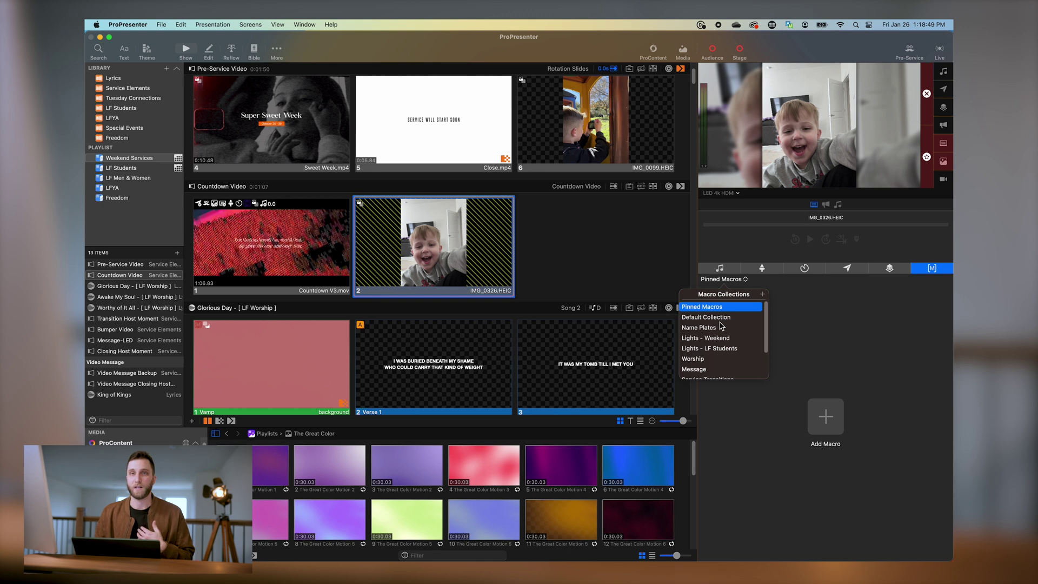
left_click(739, 308)
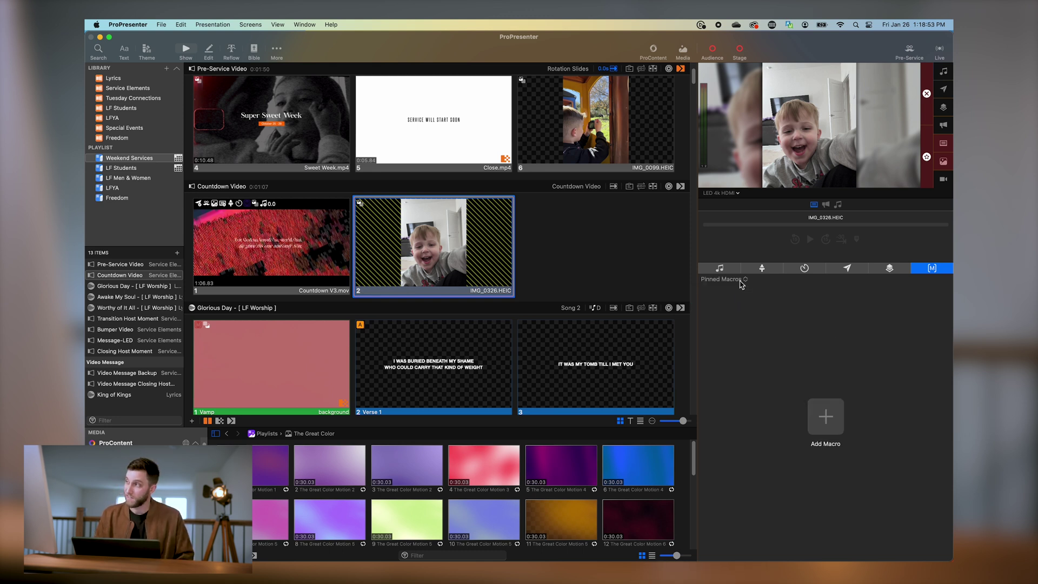
left_click(740, 280)
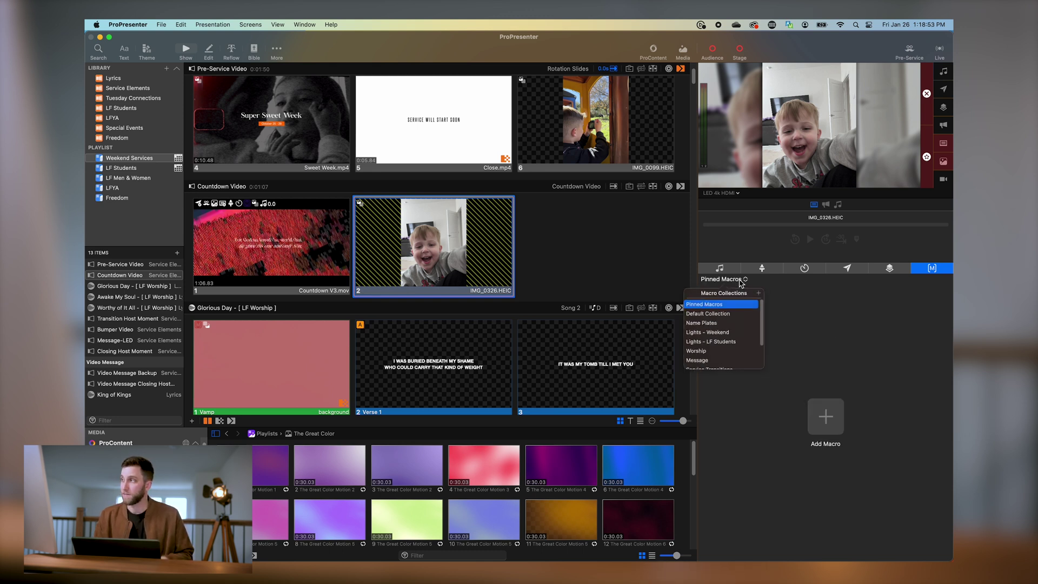
Add the first Name Plates macro to Pinned Macros and view Pinned Macros.
left_click(717, 327)
right_click(792, 301)
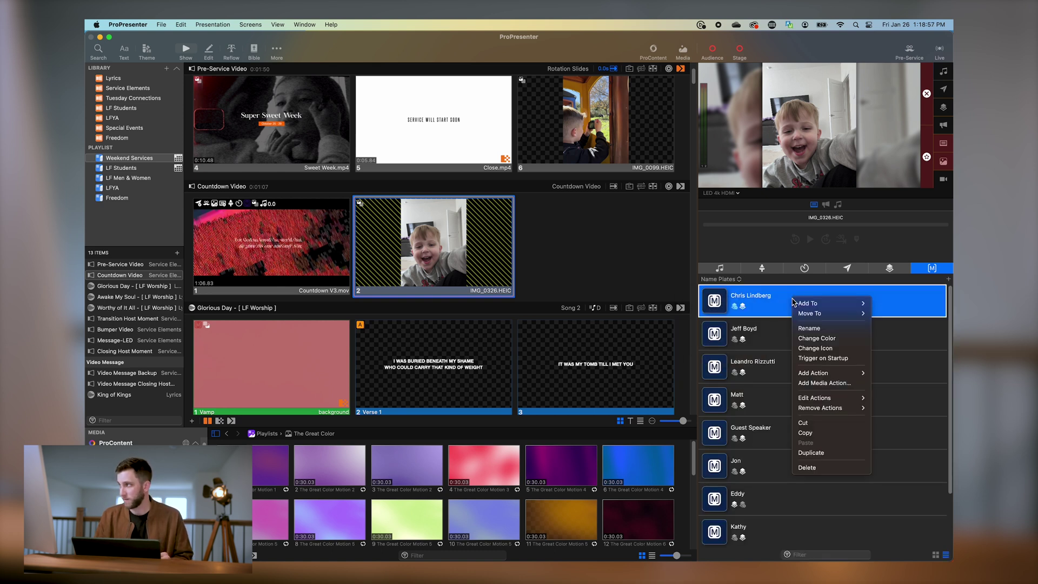
mouse_move(827, 316)
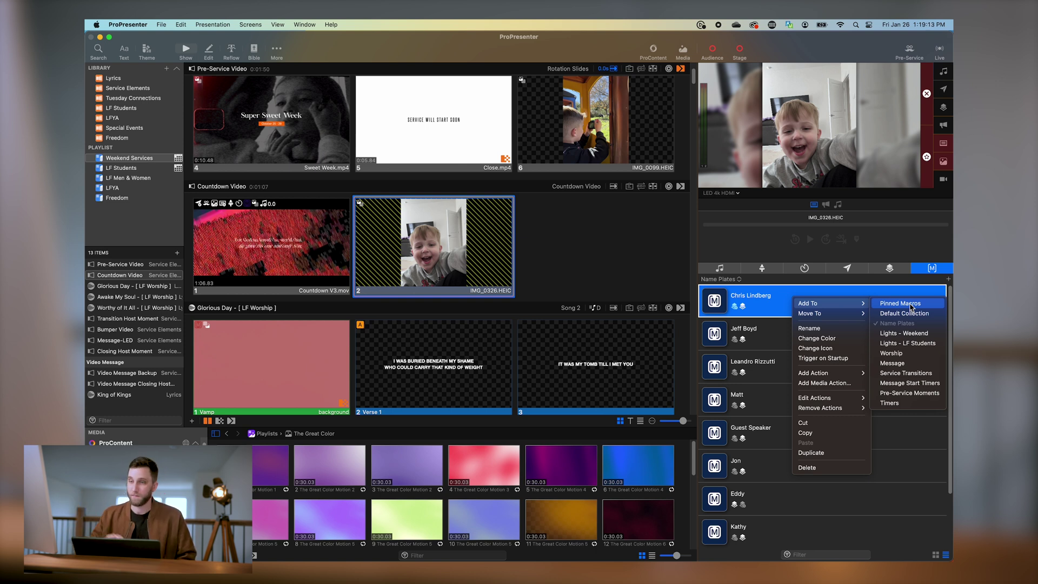
left_click(911, 304)
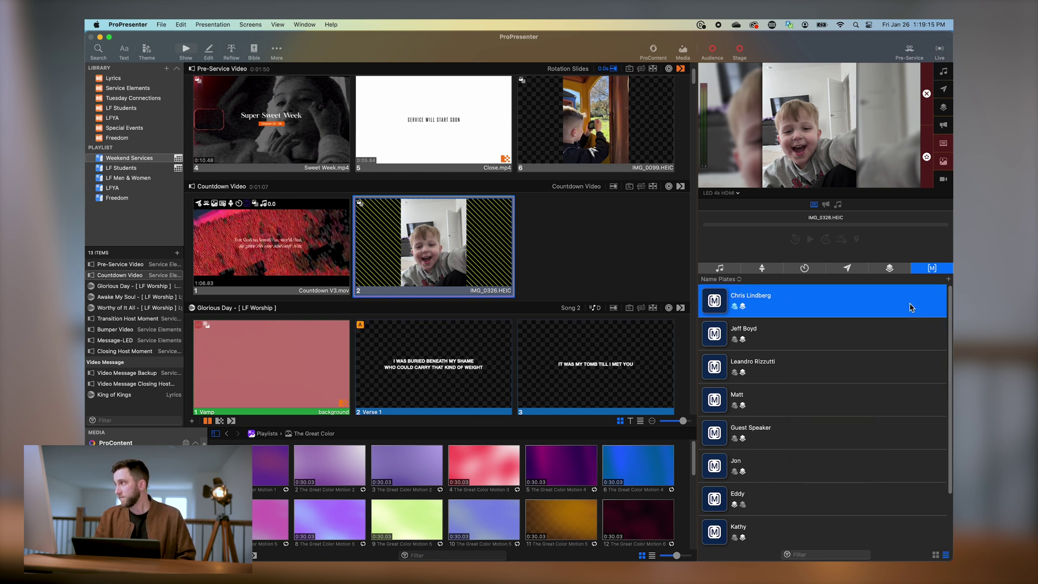
left_click(719, 279)
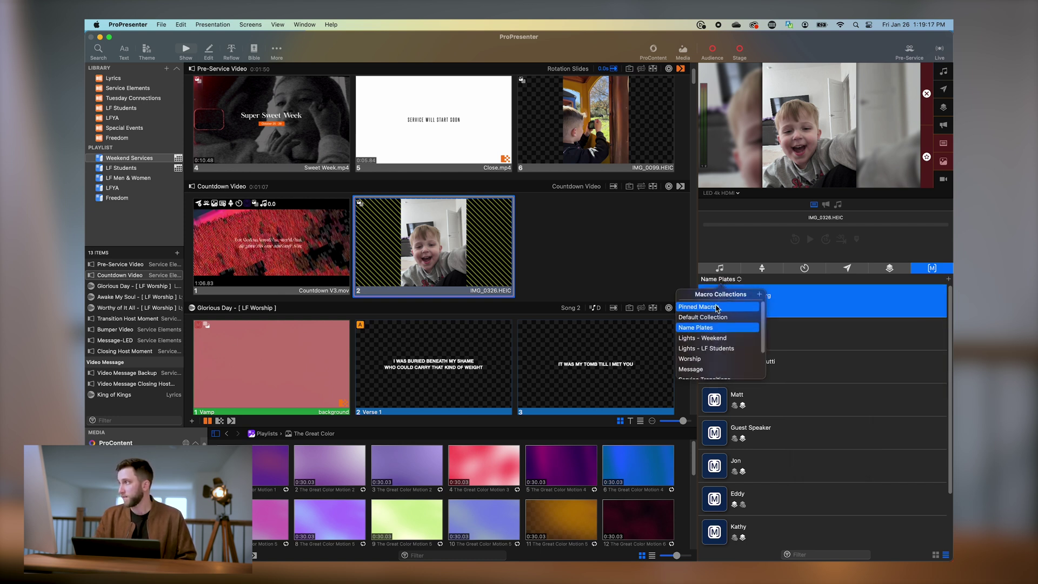
left_click(716, 305)
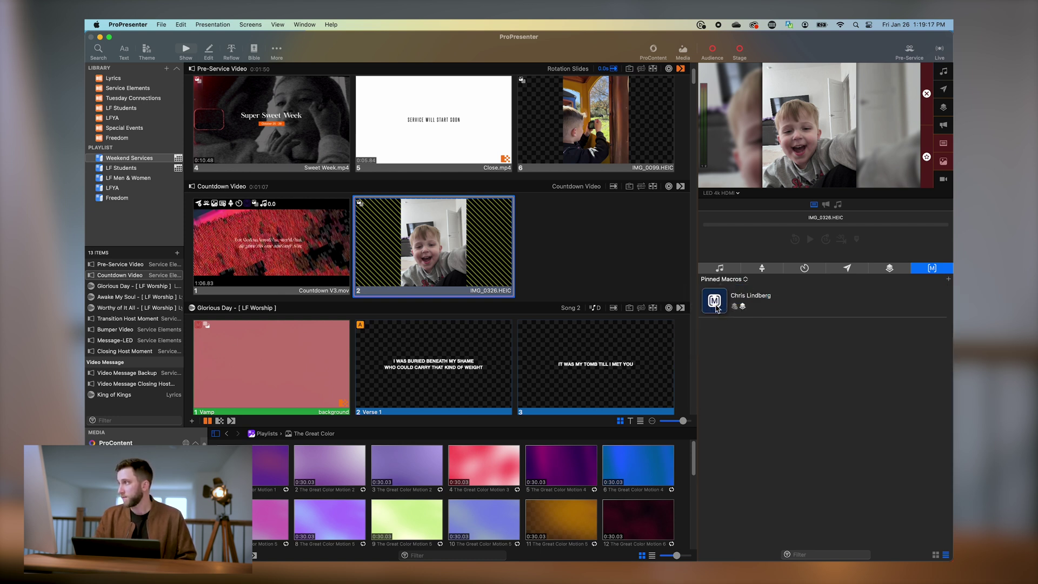
left_click(722, 279)
Add Lighting // Live Preachng from Lights - Weekend to Pinned Macros, then view Pinned Macros.
scroll(738, 368, "down", 2)
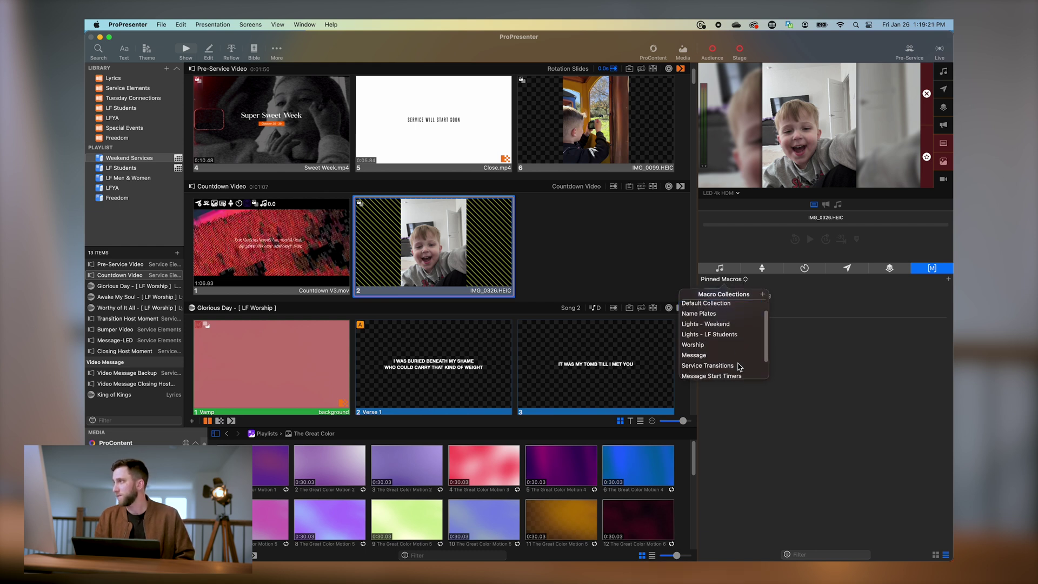
left_click(718, 315)
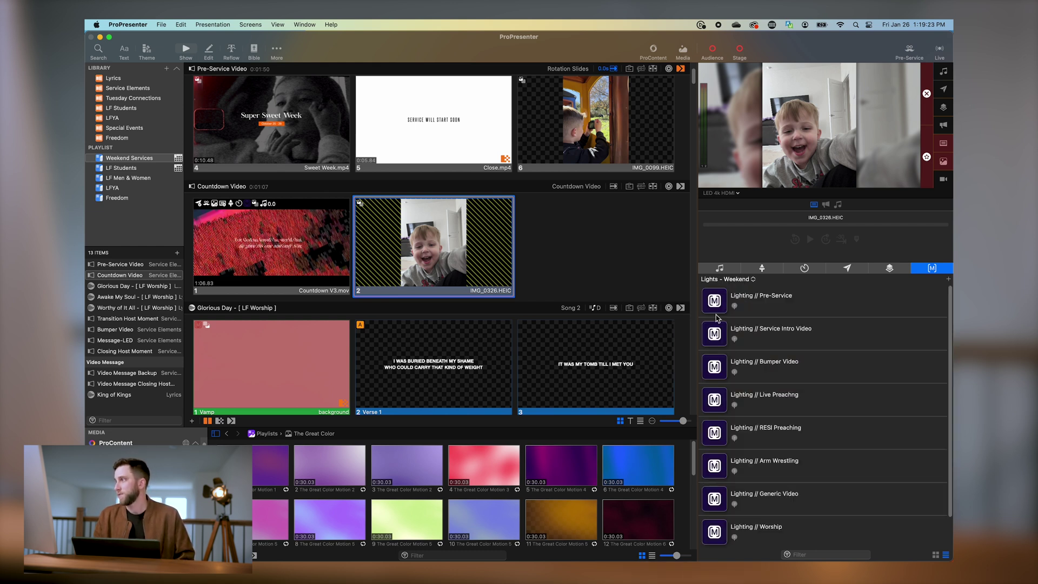
right_click(780, 403)
mouse_move(800, 408)
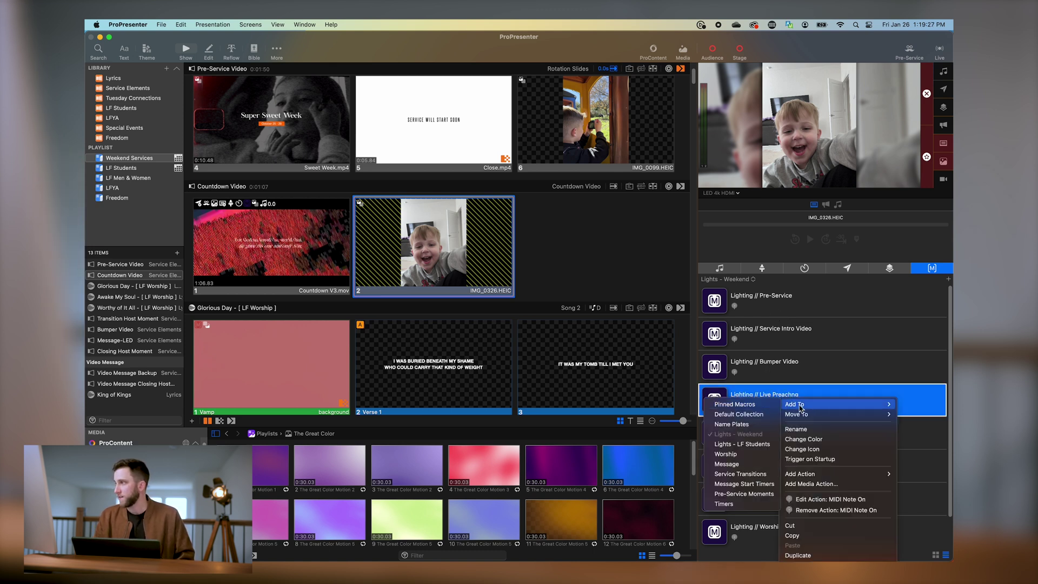
left_click(755, 405)
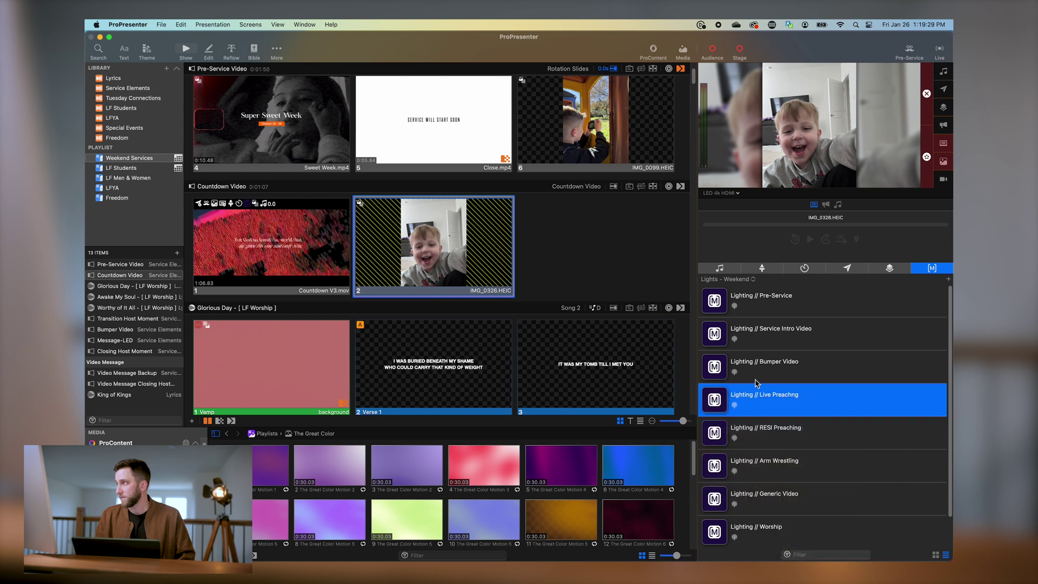
left_click(735, 279)
left_click(725, 306)
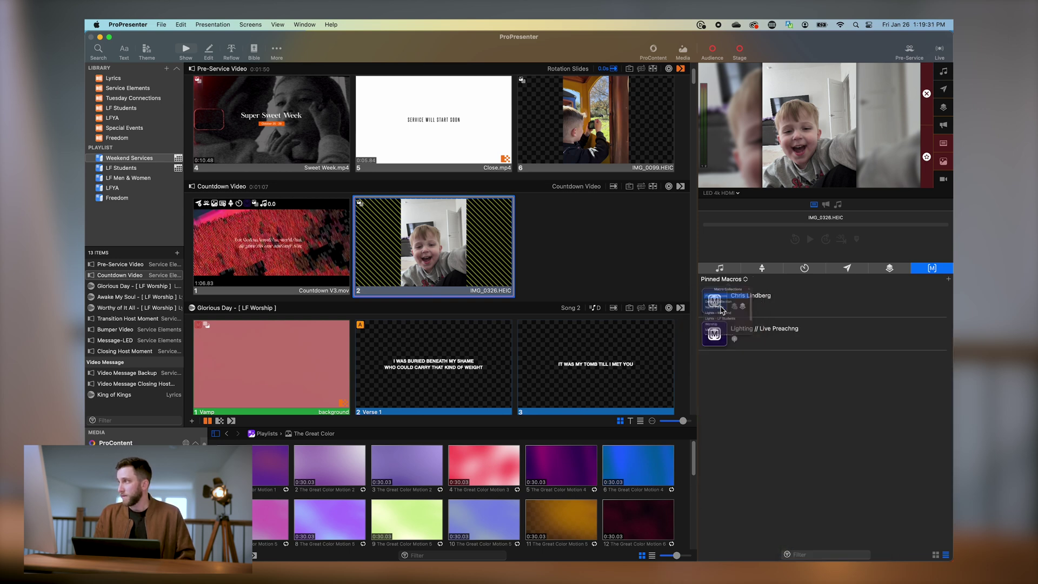
left_click(723, 279)
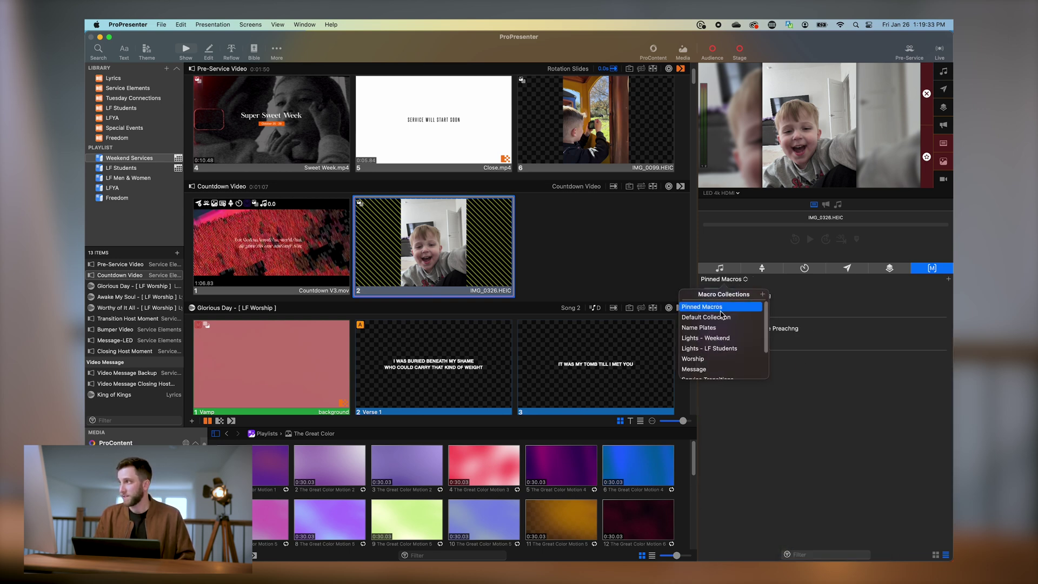
left_click(799, 409)
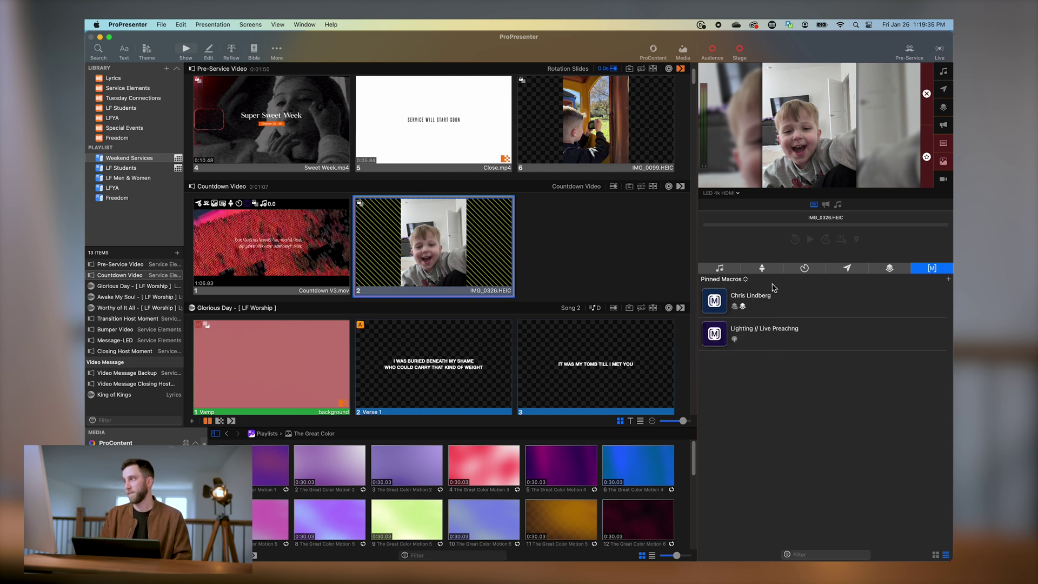
Switch the Pinned Macros panel to grid view, showing the name-plate and Lighting // Live Preachng macros as tiles.
left_click(936, 556)
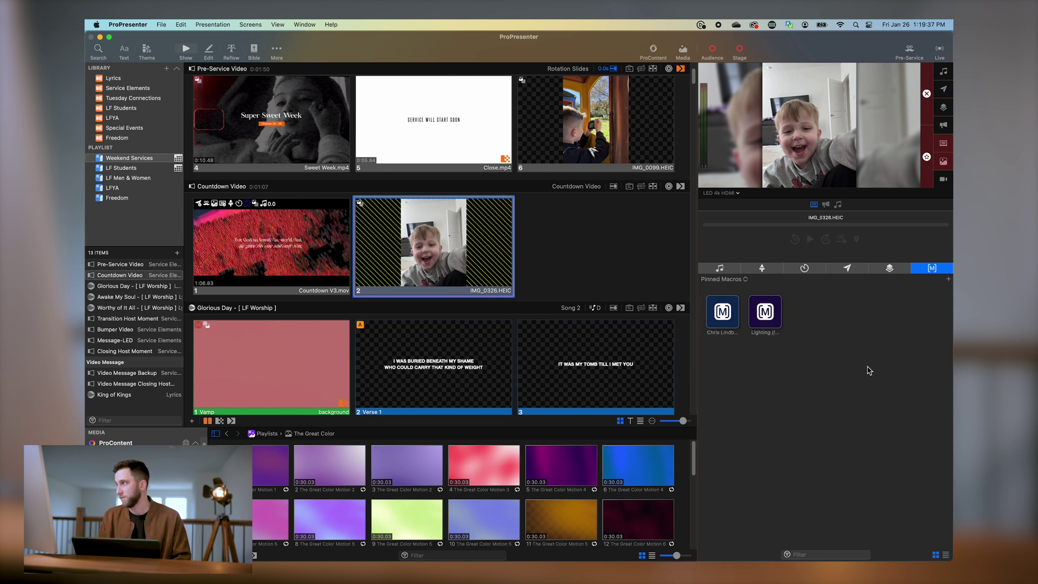